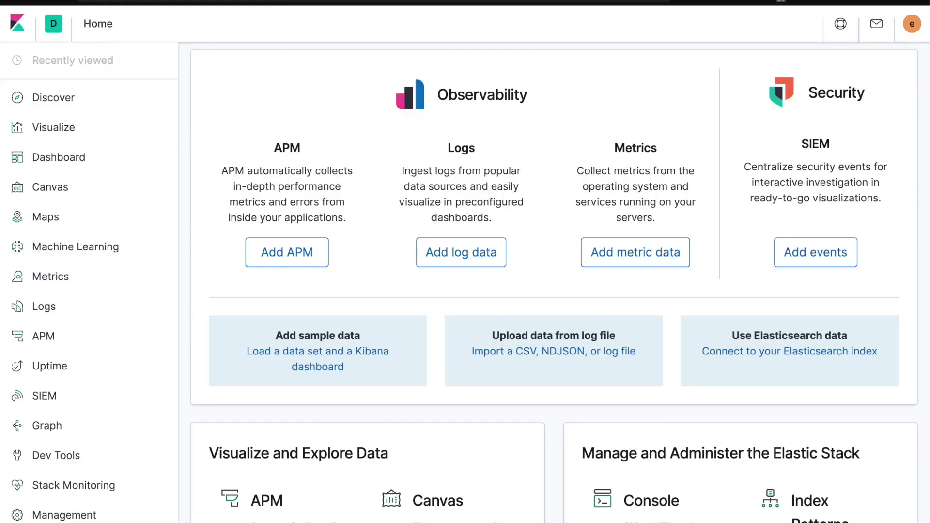
Step: Create a new Kibana space named 'lens-space' from Manage spaces
{"action": "left_click", "coordinate": [57, 34]}
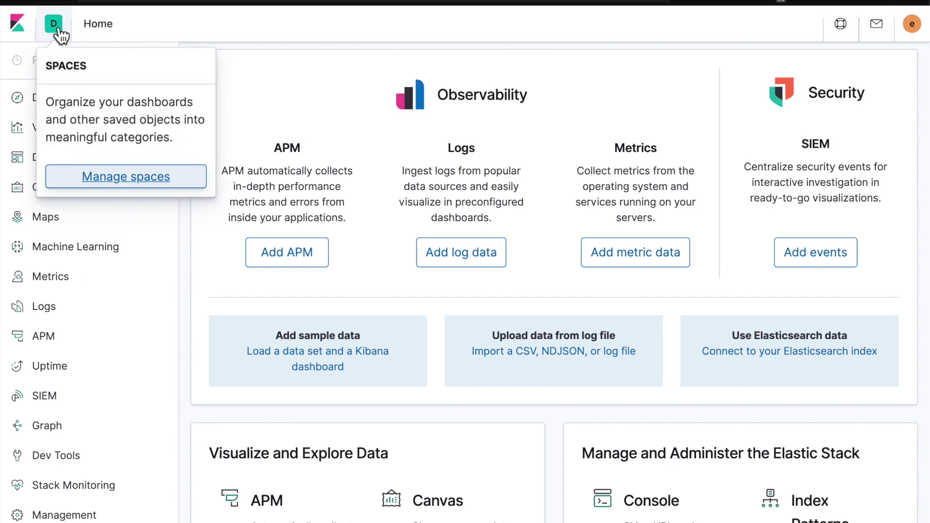
{"action": "left_click", "coordinate": [125, 188]}
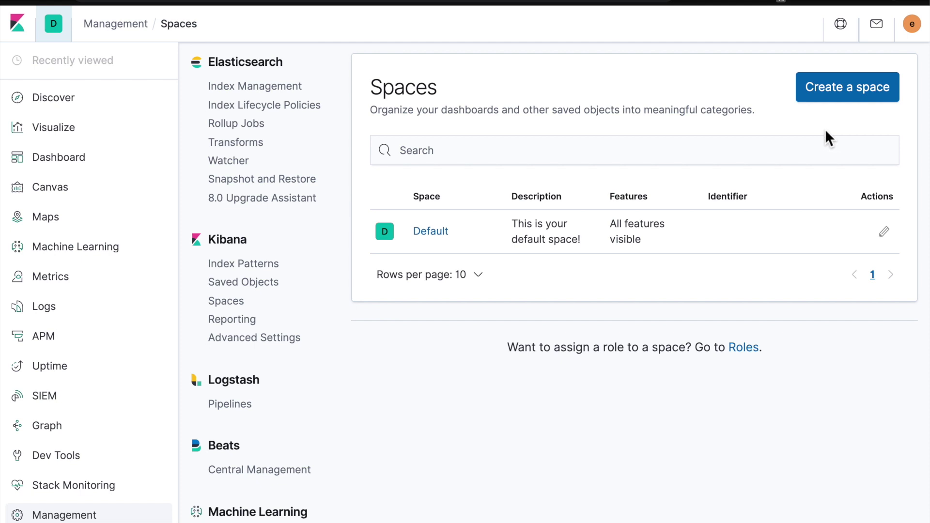
{"action": "left_click", "coordinate": [863, 90]}
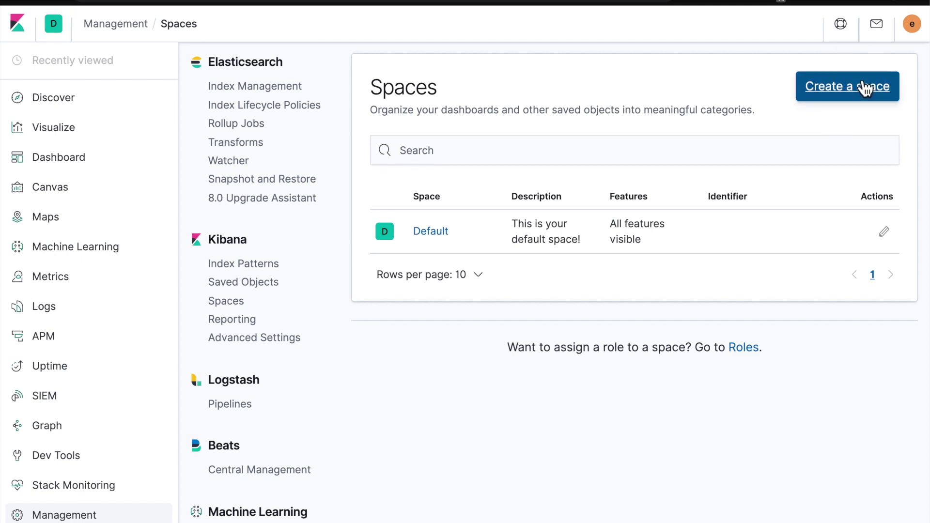
{"action": "left_click", "coordinate": [712, 229]}
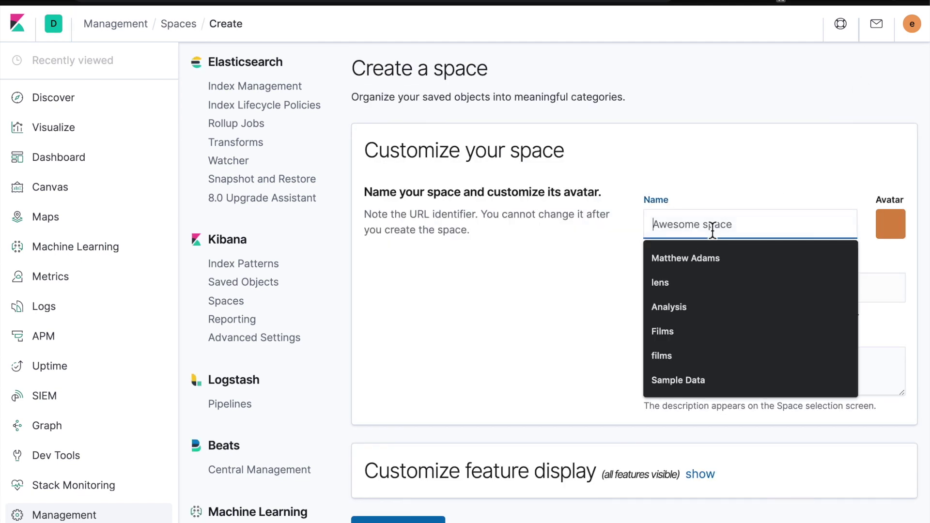
{"action": "type", "text": "len"}
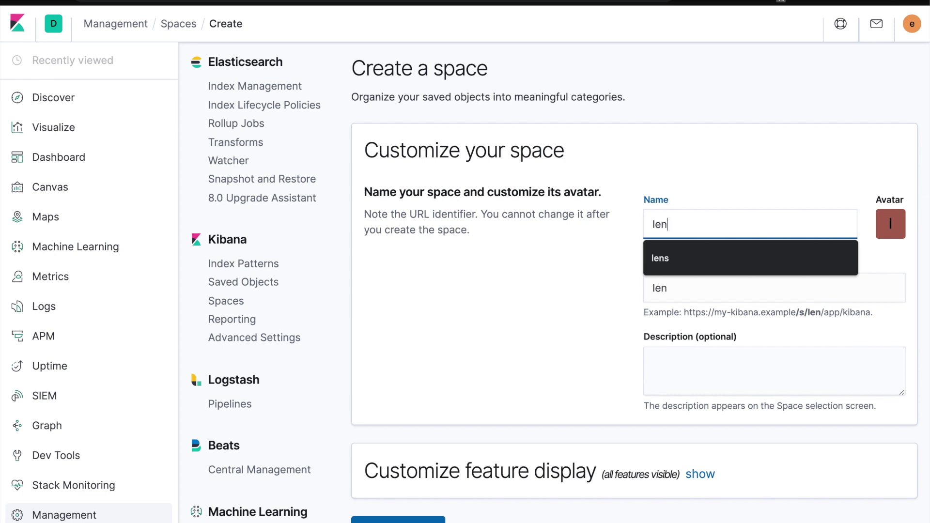
{"action": "type", "text": "s-space"}
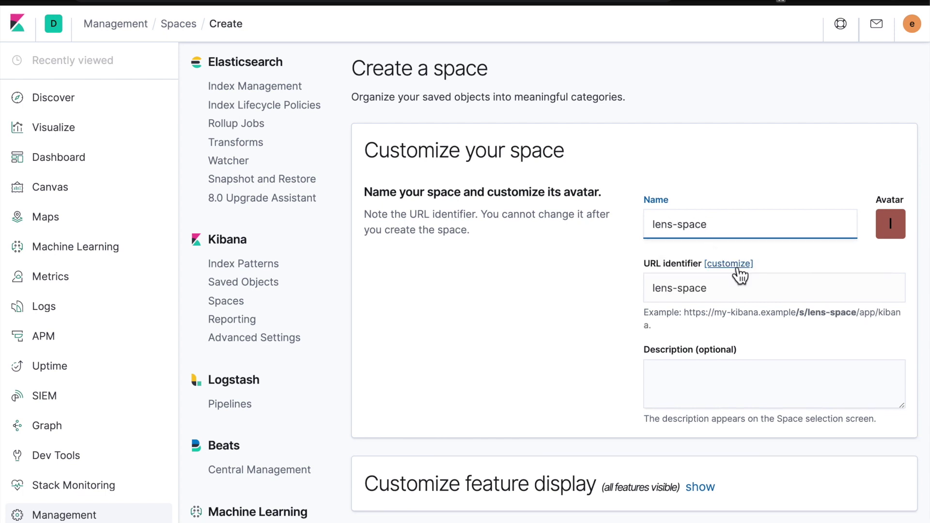
{"action": "scroll", "coordinate": [596, 321], "scroll_direction": "down", "scroll_amount": 1}
{"action": "scroll", "coordinate": [595, 318], "scroll_direction": "down", "scroll_amount": 1}
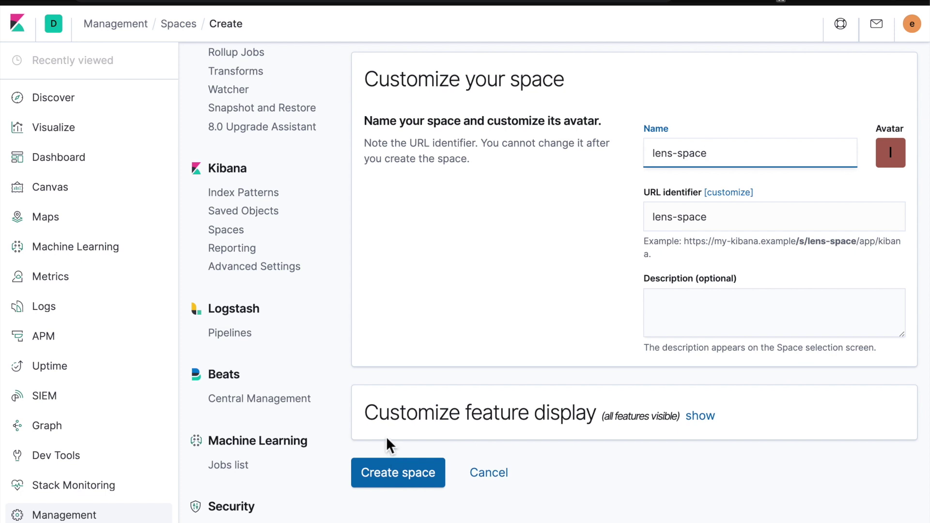
{"action": "left_click", "coordinate": [394, 471]}
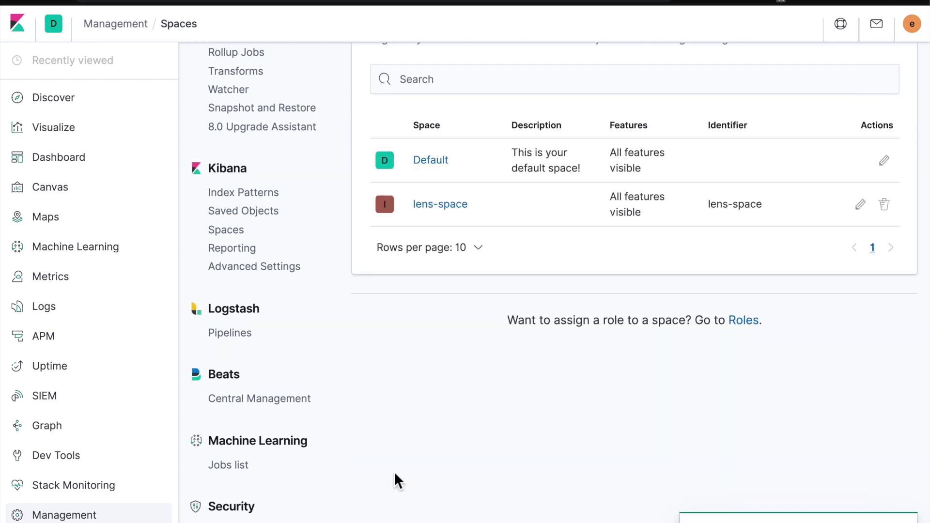
{"action": "scroll", "coordinate": [377, 430], "scroll_direction": "up", "scroll_amount": 2}
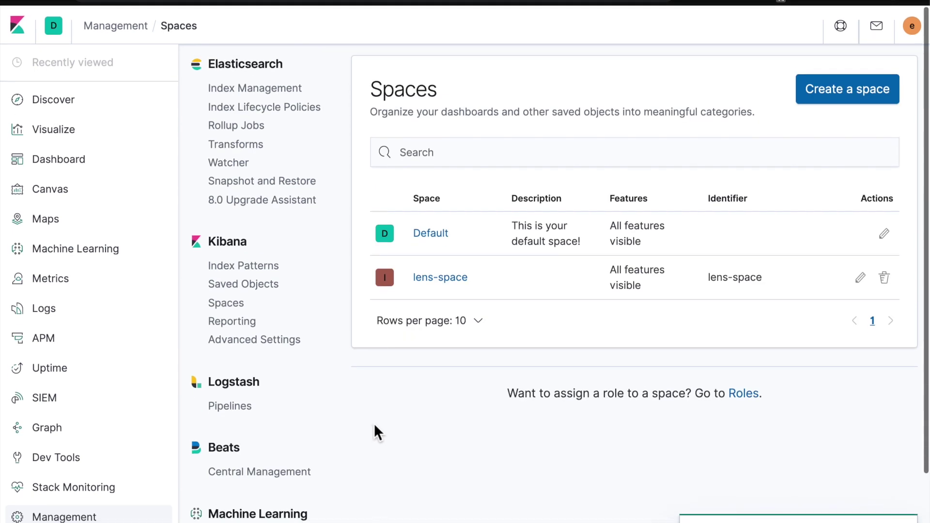
{"action": "left_click", "coordinate": [61, 35]}
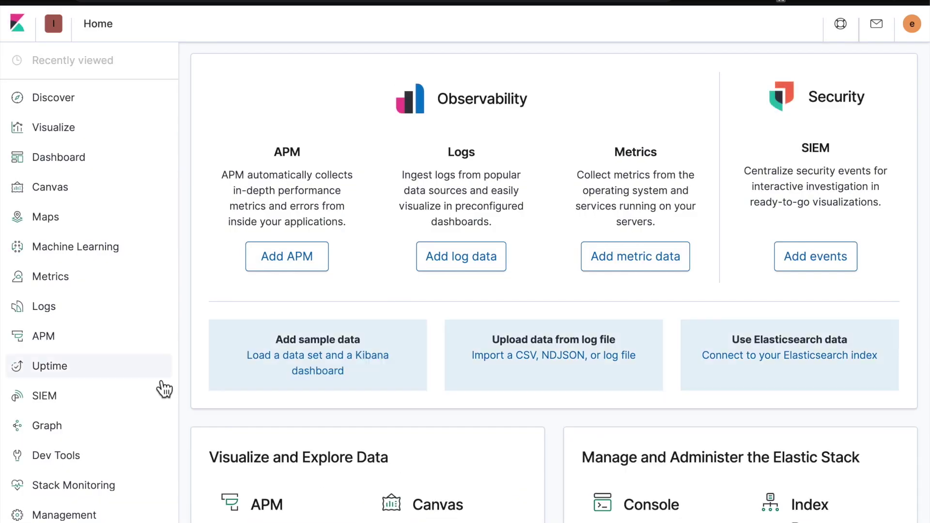
Step: Open Management and its Advanced Settings page for the lens-space space
{"action": "scroll", "coordinate": [121, 409], "scroll_direction": "down", "scroll_amount": 3}
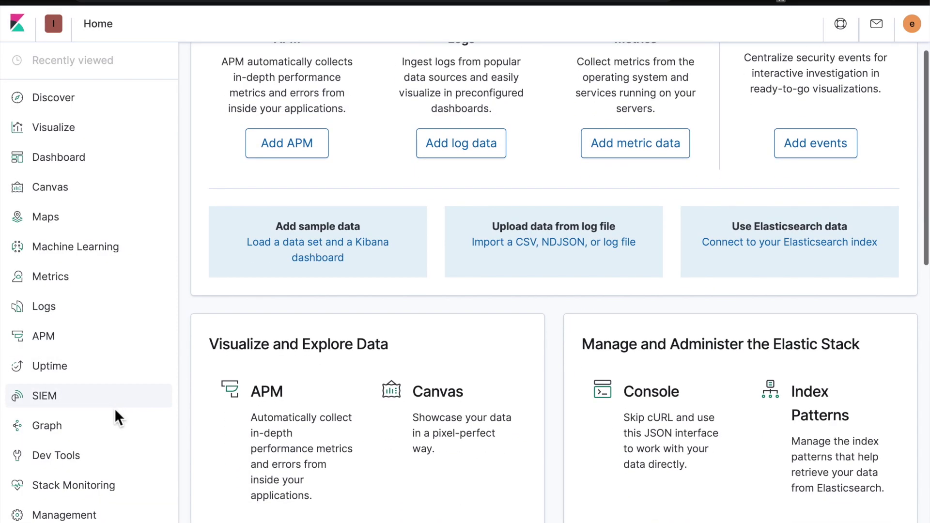
{"action": "scroll", "coordinate": [148, 475], "scroll_direction": "down", "scroll_amount": 1}
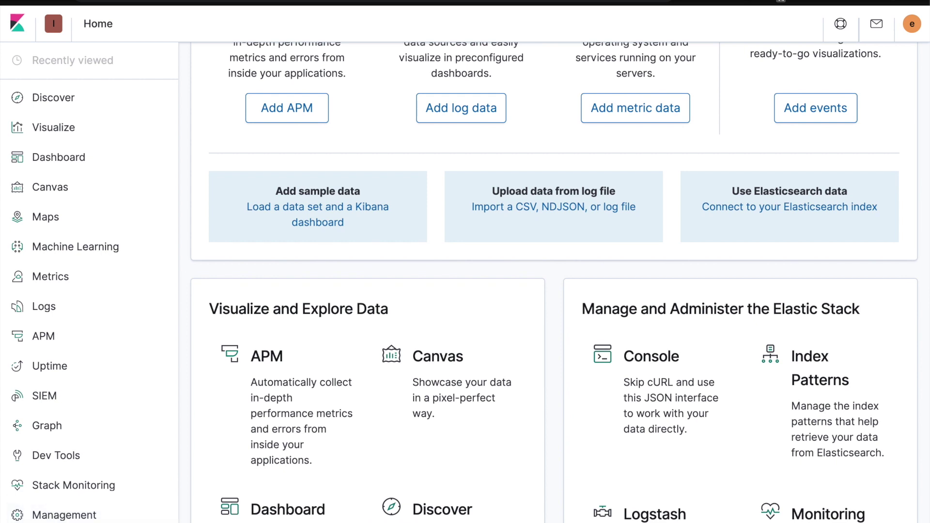
{"action": "left_click", "coordinate": [71, 519]}
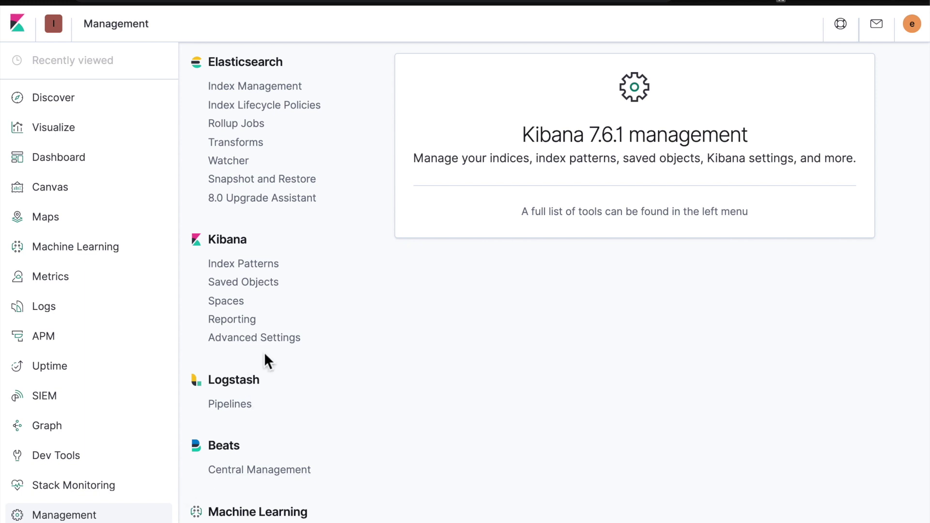
{"action": "left_click", "coordinate": [291, 342]}
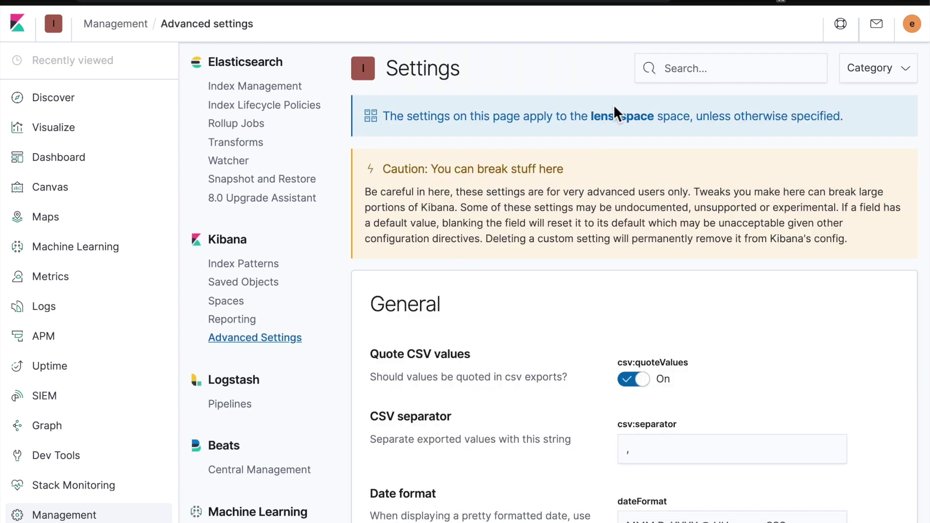
Step: Turn on Dark mode (theme:darkMode) for lens-space, save it, and reload to apply
{"action": "left_click", "coordinate": [698, 72]}
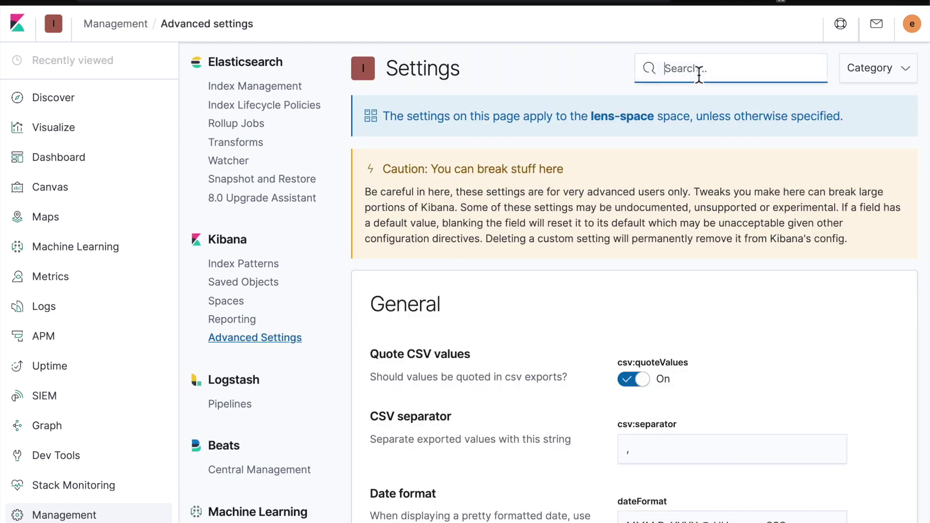
{"action": "type", "text": "dark"}
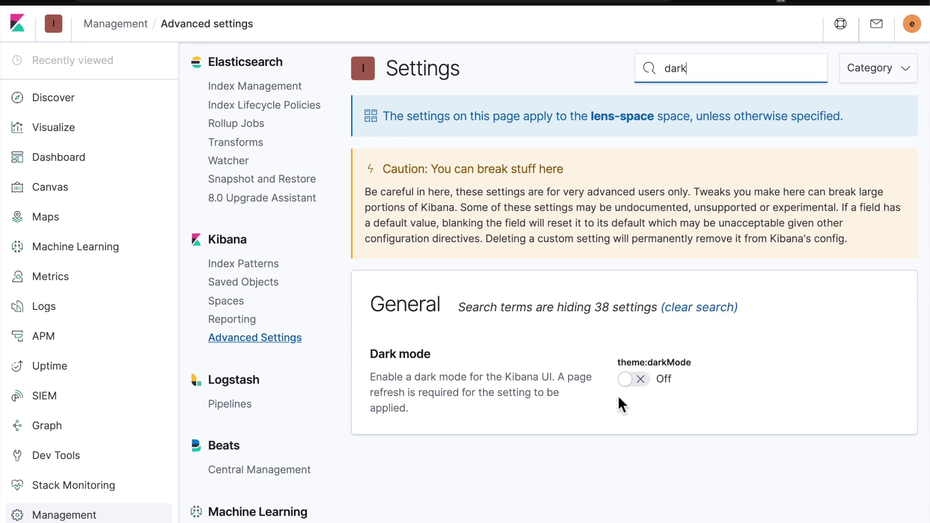
{"action": "left_click", "coordinate": [628, 380]}
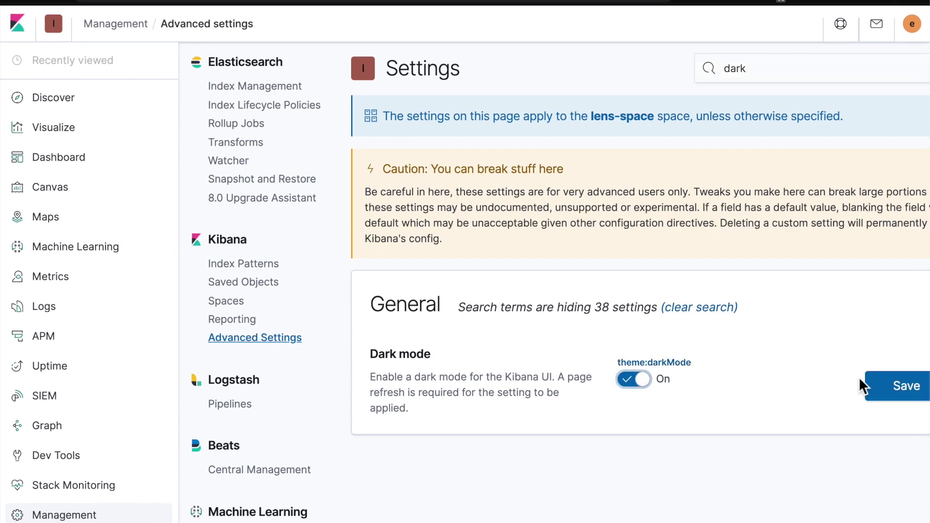
{"action": "left_click", "coordinate": [897, 391]}
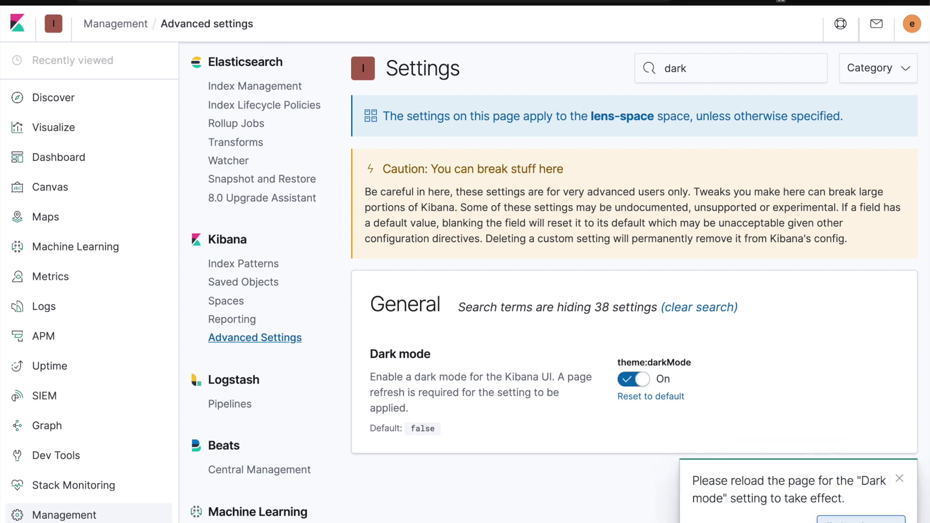
{"action": "left_click", "coordinate": [860, 520]}
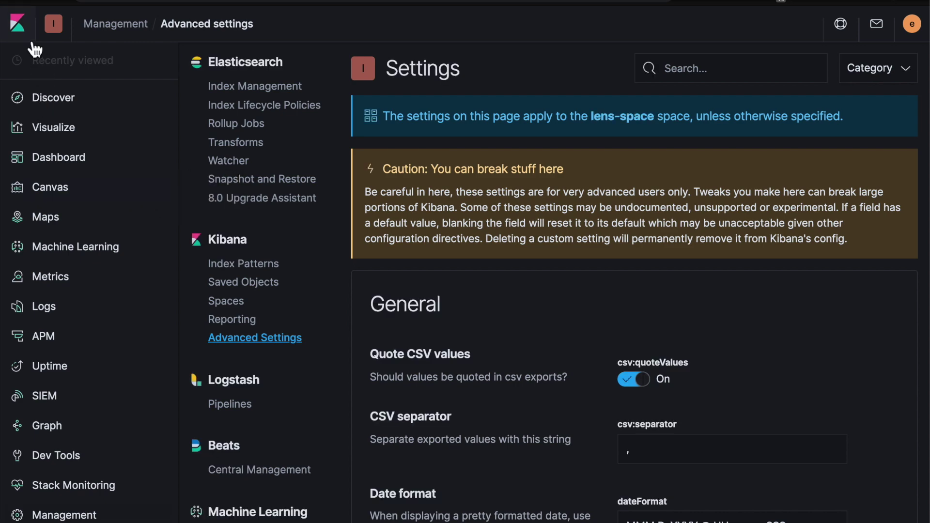
Step: Install the eCommerce orders, flight data and web logs sample data sets
{"action": "left_click", "coordinate": [19, 25]}
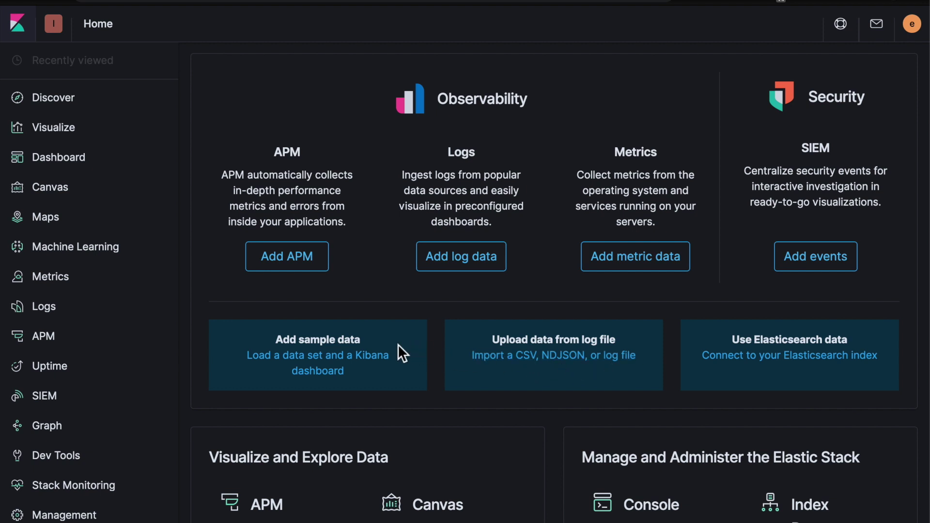
{"action": "left_click", "coordinate": [337, 363]}
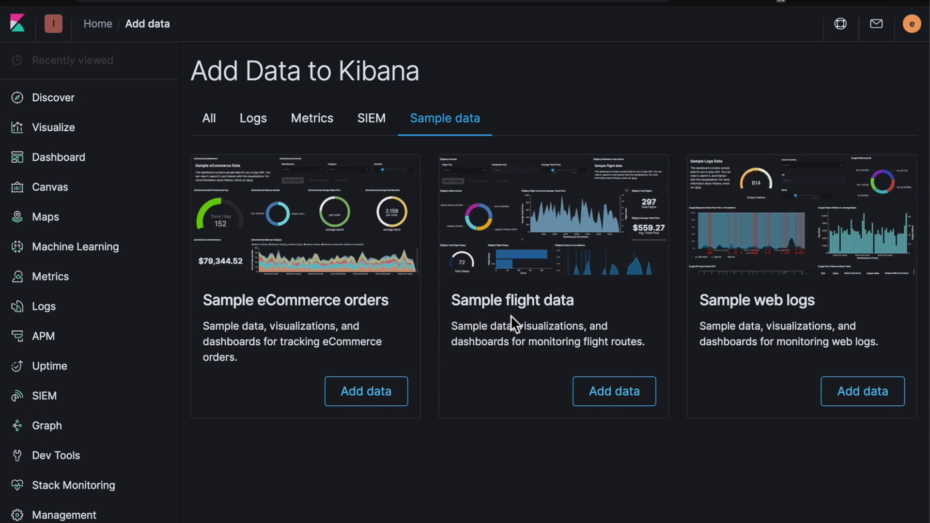
{"action": "left_click", "coordinate": [382, 390]}
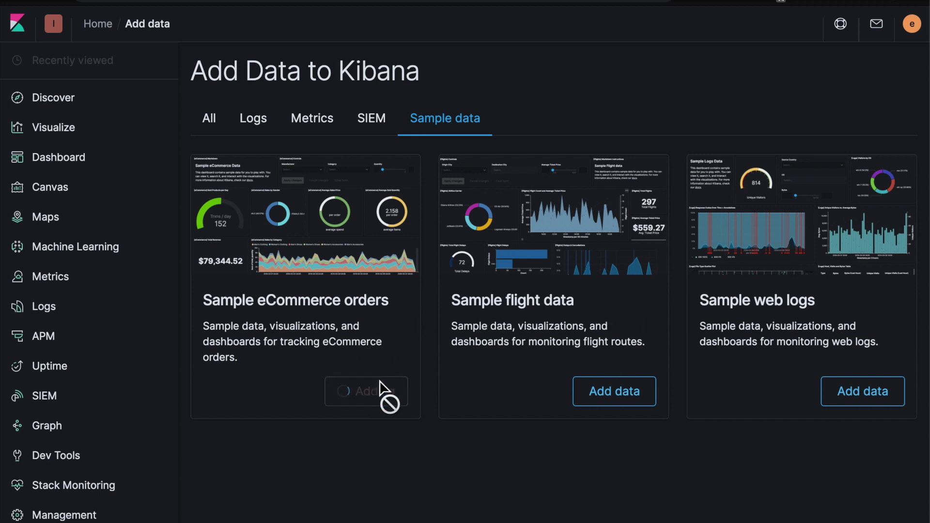
{"action": "left_click", "coordinate": [619, 387]}
{"action": "left_click", "coordinate": [862, 394]}
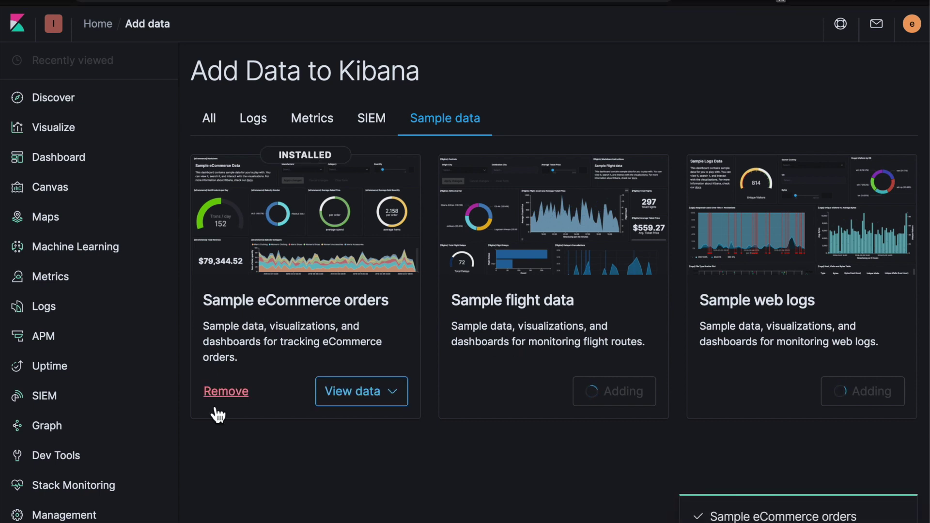
{"action": "left_click", "coordinate": [400, 394]}
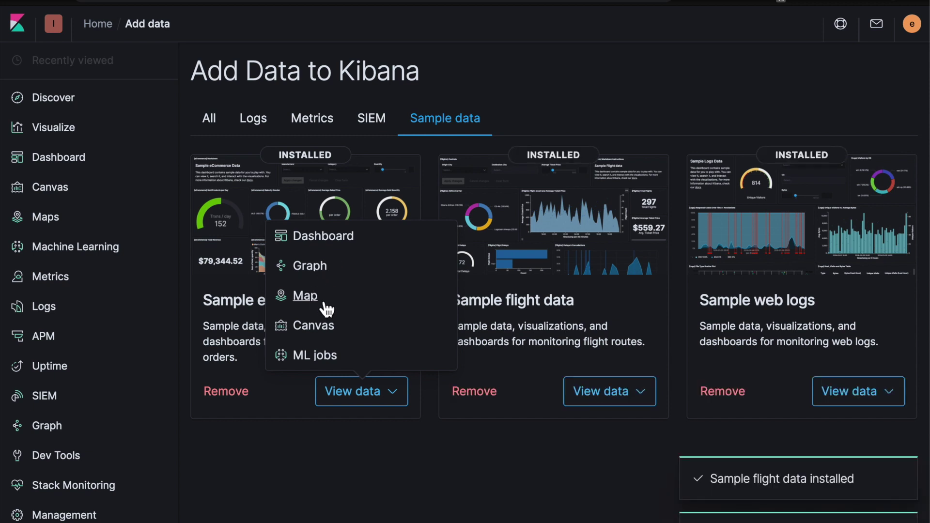
{"action": "left_click", "coordinate": [343, 248]}
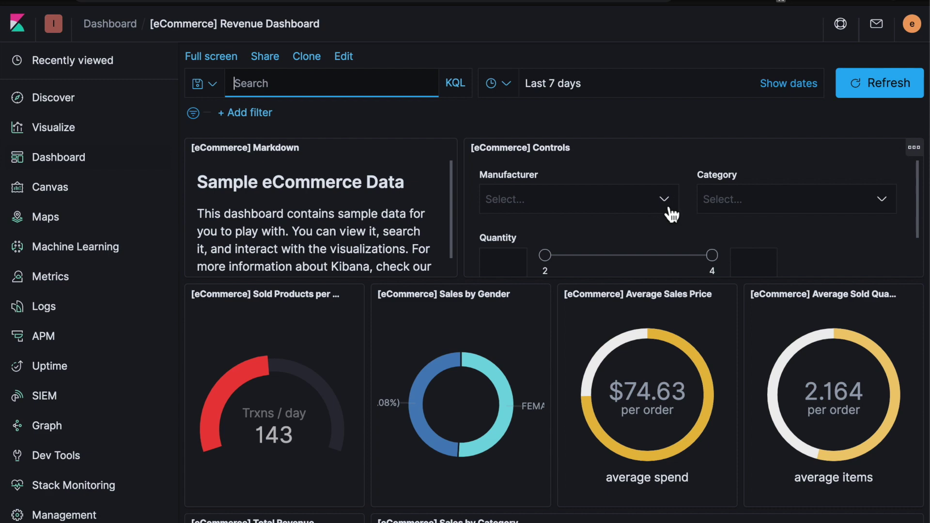
{"action": "scroll", "coordinate": [645, 216], "scroll_direction": "down", "scroll_amount": 2}
{"action": "scroll", "coordinate": [515, 348], "scroll_direction": "down", "scroll_amount": 4}
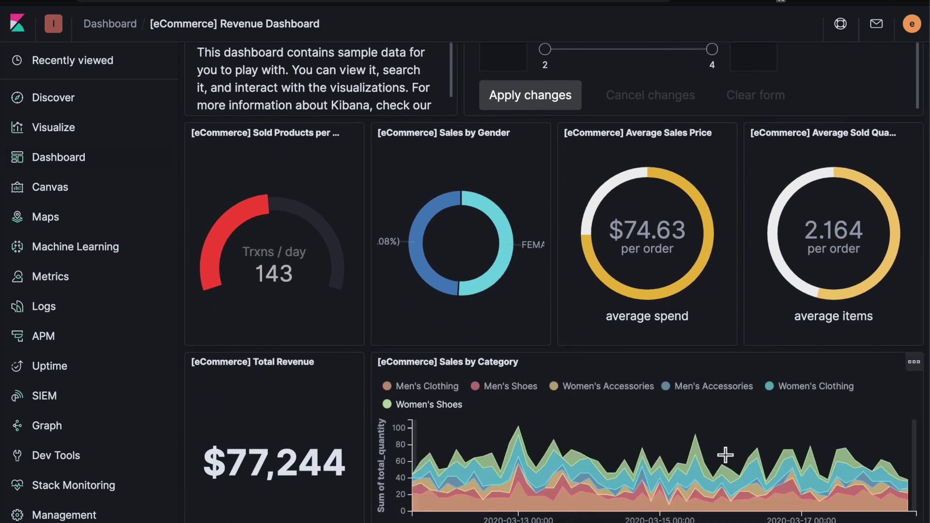
{"action": "scroll", "coordinate": [536, 395], "scroll_direction": "down", "scroll_amount": 4}
{"action": "scroll", "coordinate": [481, 428], "scroll_direction": "up", "scroll_amount": 8}
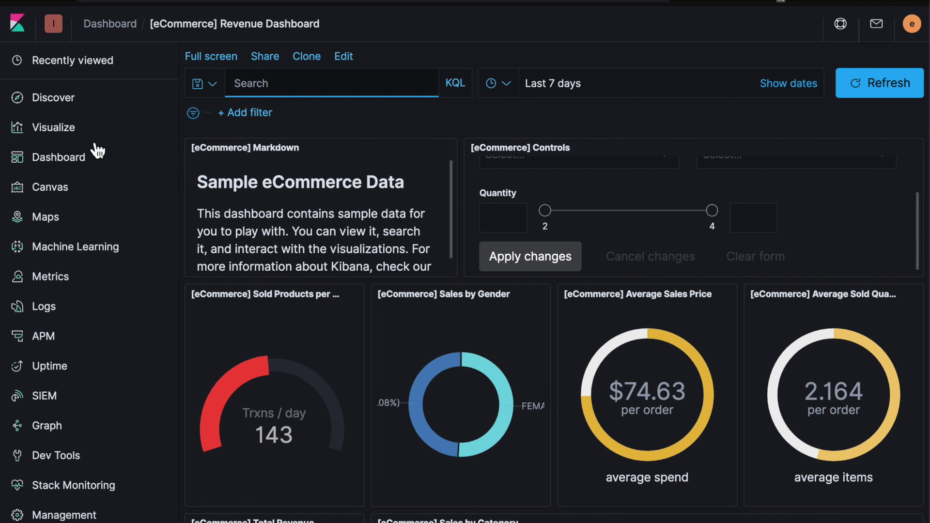
Step: Start a new Lens visualization from the Visualize page
{"action": "left_click", "coordinate": [71, 139]}
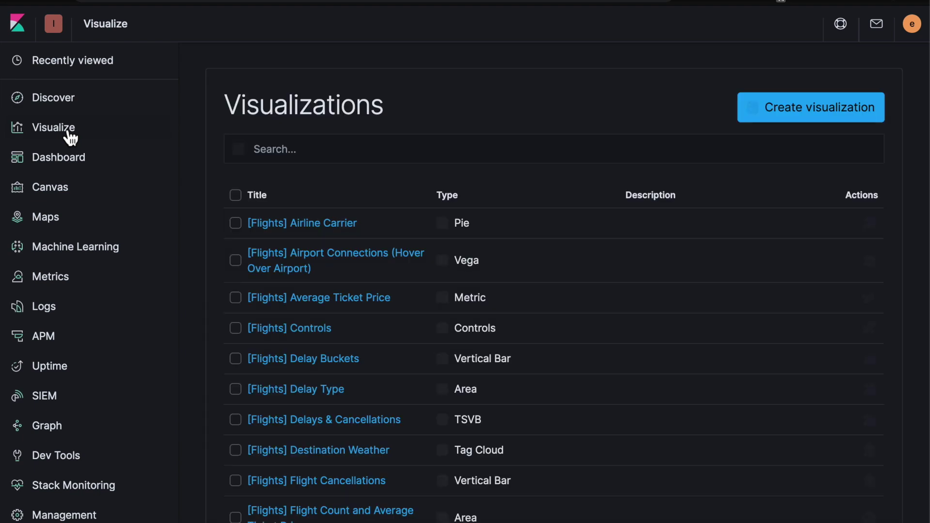
{"action": "scroll", "coordinate": [353, 283], "scroll_direction": "down", "scroll_amount": 5}
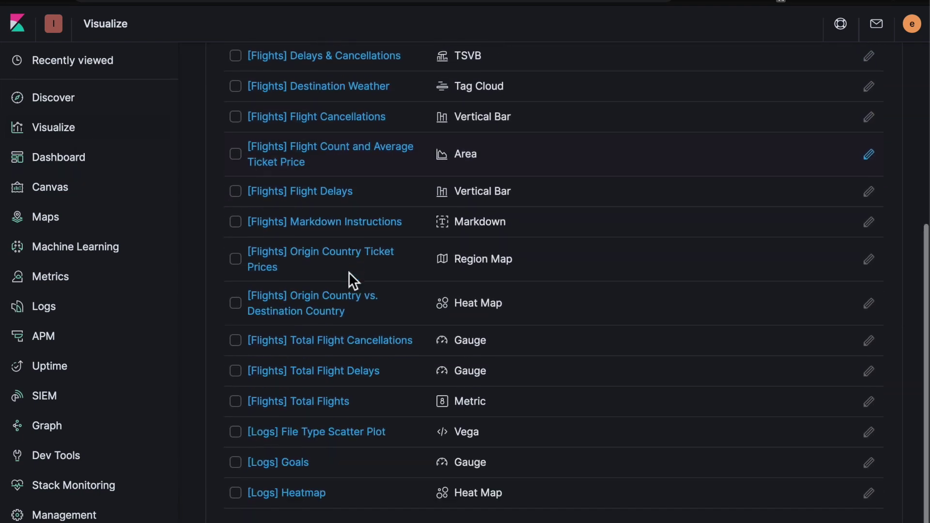
{"action": "scroll", "coordinate": [348, 274], "scroll_direction": "down", "scroll_amount": 1}
{"action": "scroll", "coordinate": [349, 284], "scroll_direction": "up", "scroll_amount": 8}
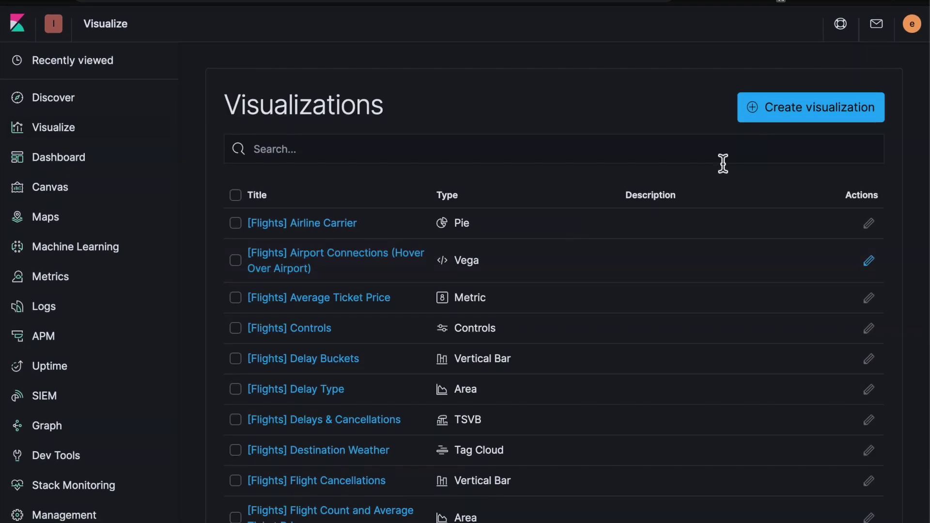
{"action": "left_click", "coordinate": [777, 118]}
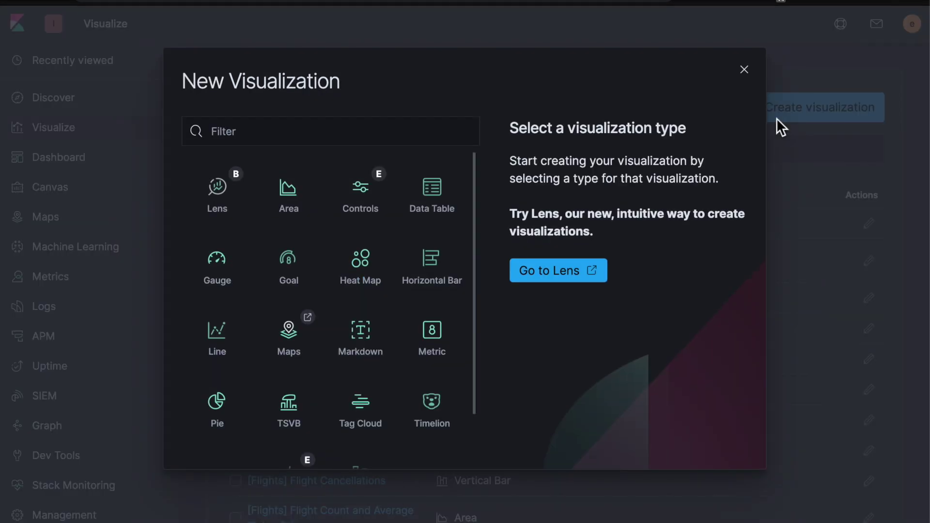
{"action": "left_click", "coordinate": [221, 194]}
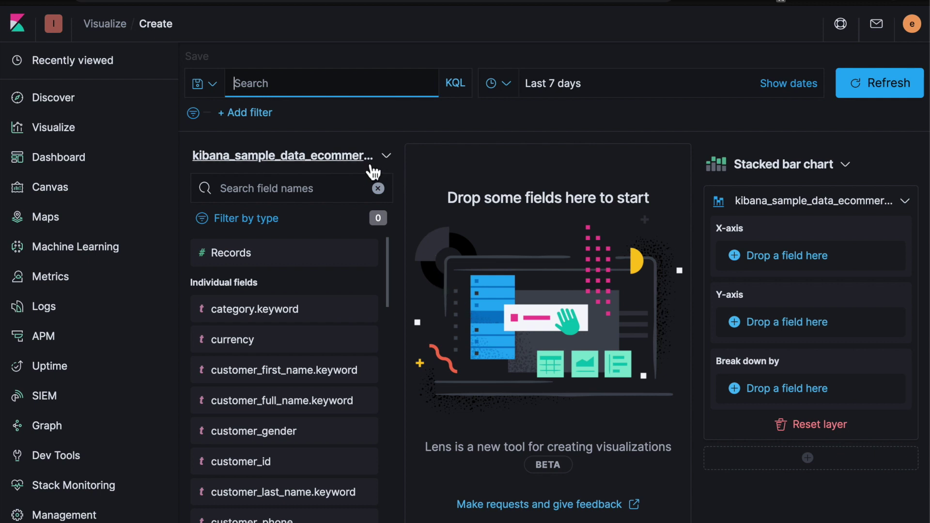
Step: Keep kibana_sample_data_ecommerce as the Lens index pattern
{"action": "left_click", "coordinate": [393, 161]}
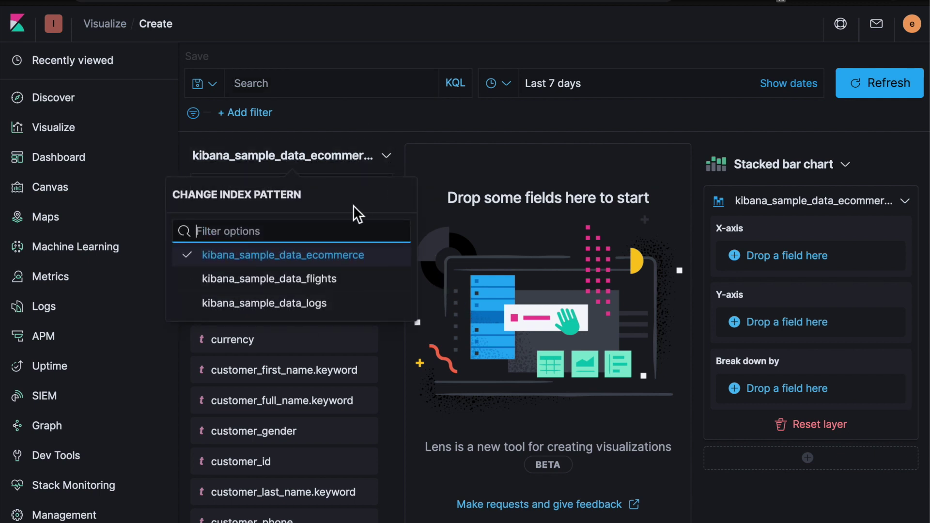
{"action": "left_click", "coordinate": [342, 261]}
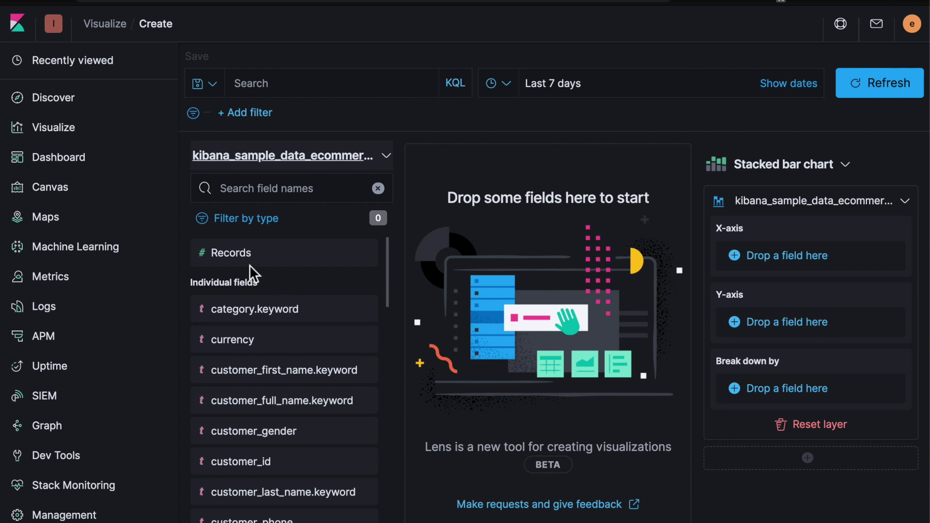
Step: Drag Records into the workspace to chart the record count over order_date
{"action": "left_click_drag", "start_coordinate": [239, 262], "coordinate": [563, 279]}
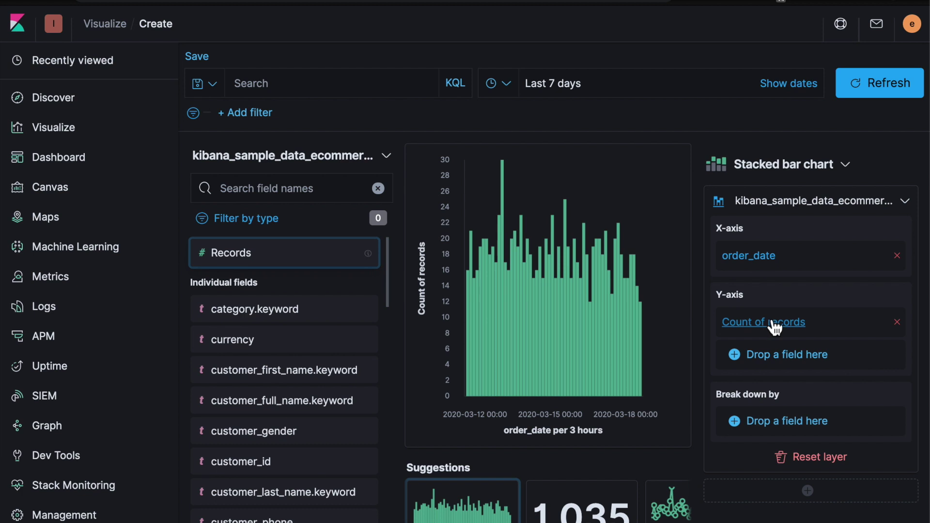
{"action": "scroll", "coordinate": [624, 499], "scroll_direction": "right", "scroll_amount": 4}
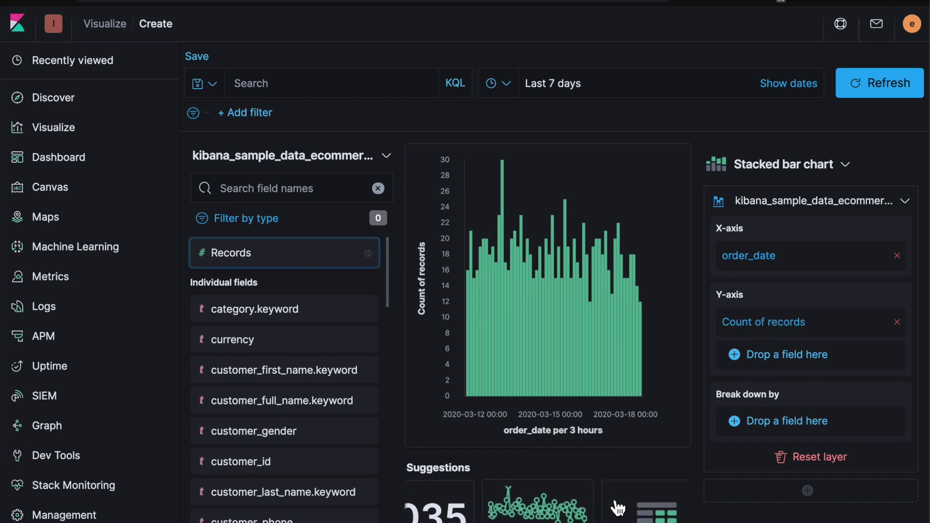
{"action": "scroll", "coordinate": [537, 517], "scroll_direction": "left", "scroll_amount": 3}
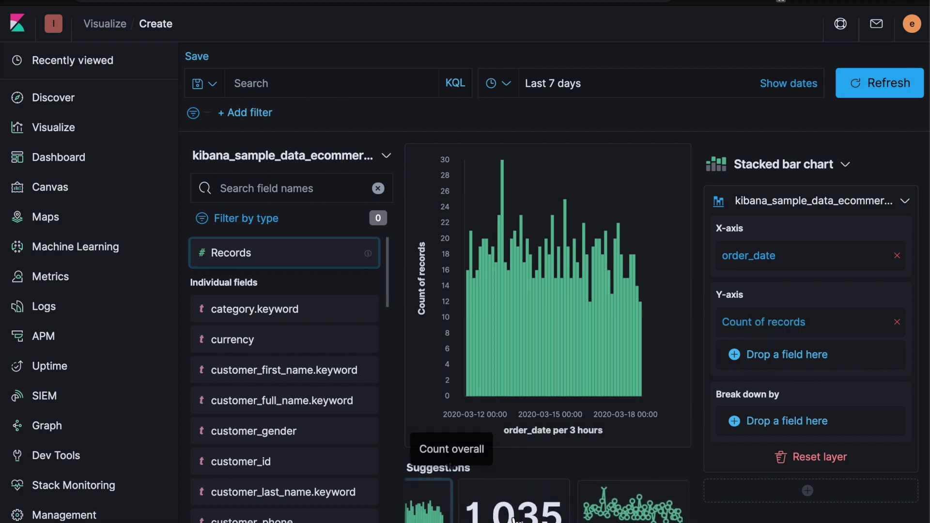
Step: Try the Metric, Line and Table suggestions, then return to stacked bar with an empty Y-axis
{"action": "left_click", "coordinate": [519, 518]}
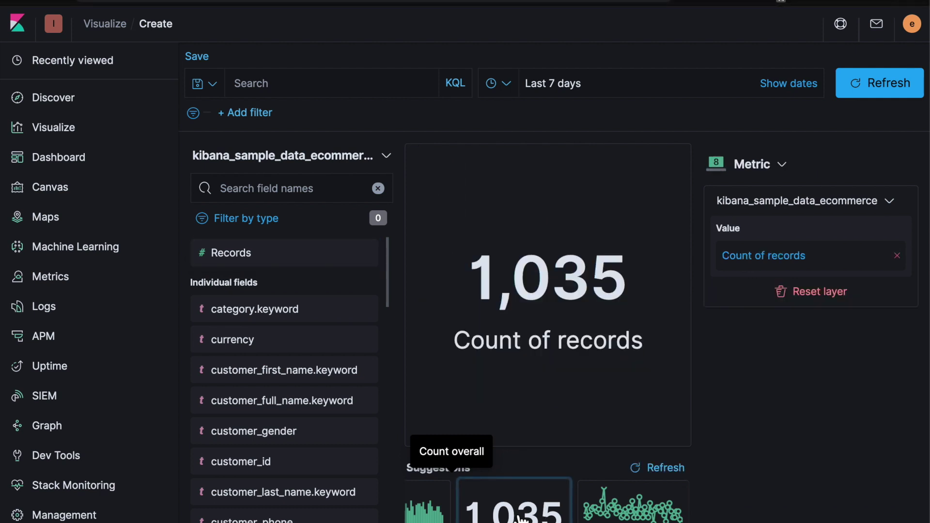
{"action": "left_click", "coordinate": [630, 511]}
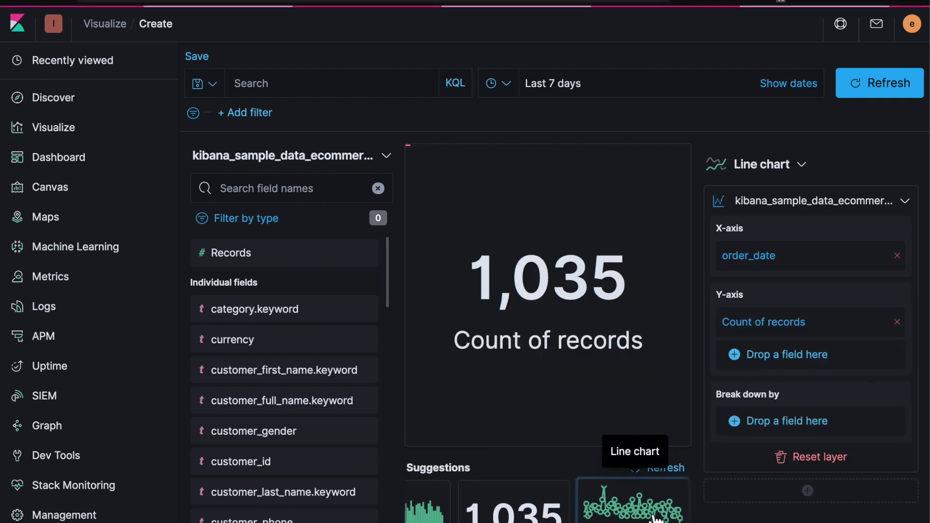
{"action": "left_click", "coordinate": [644, 516]}
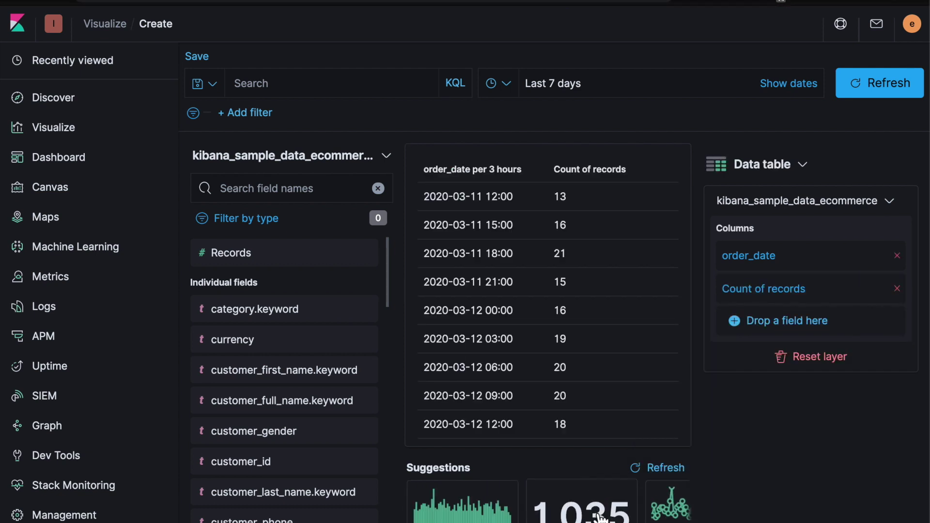
{"action": "left_click", "coordinate": [509, 518]}
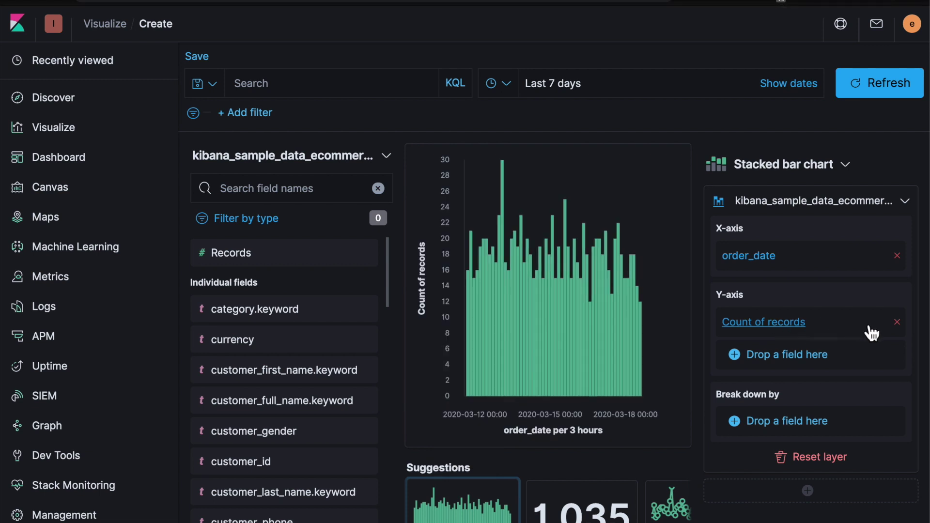
{"action": "left_click", "coordinate": [897, 322]}
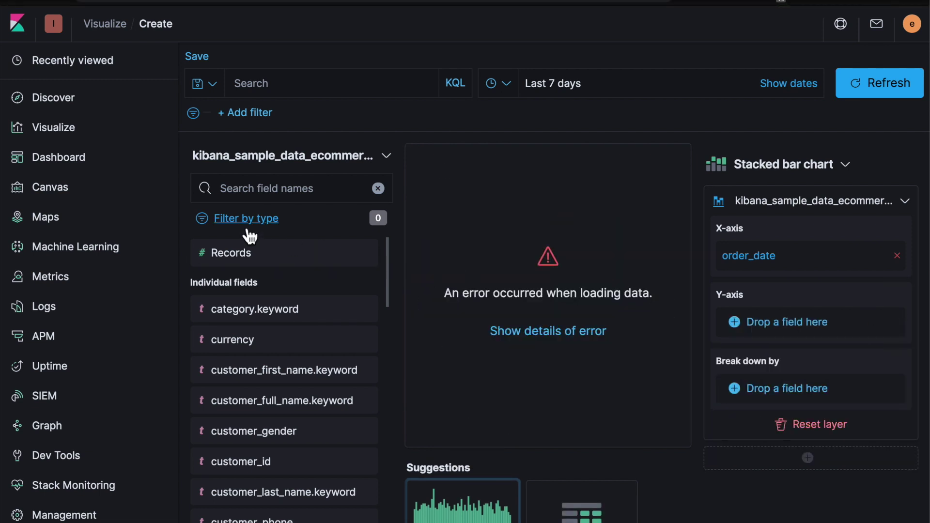
Step: Filter fields by 'price' and plot Sum of taxful_total_price on the Y-axis
{"action": "left_click", "coordinate": [283, 189]}
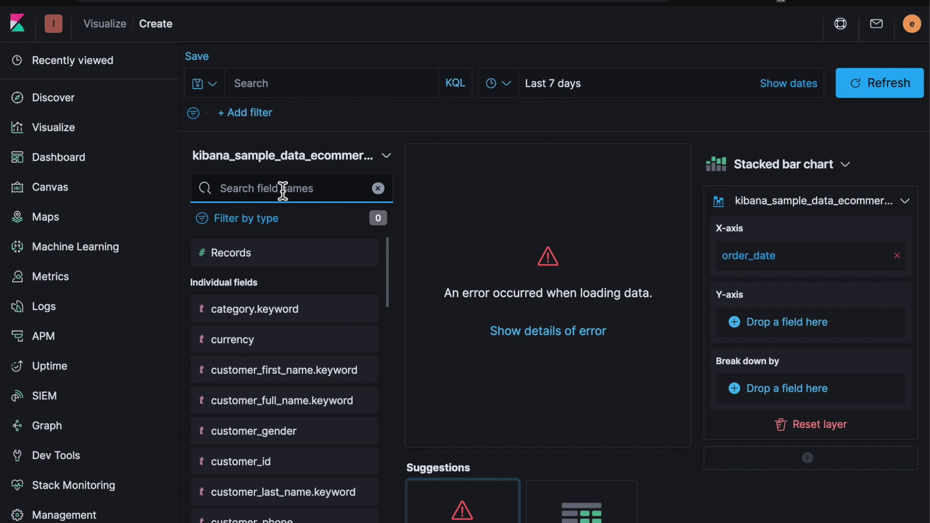
{"action": "type", "text": "price"}
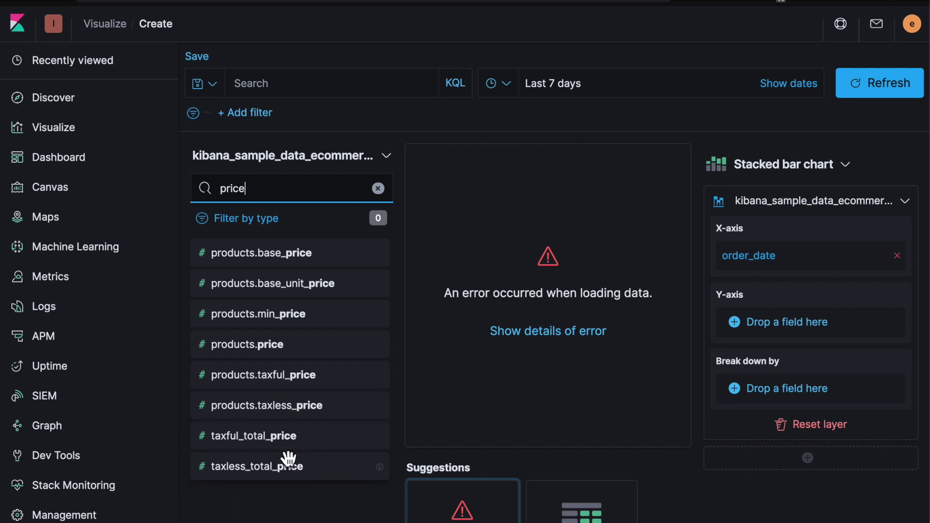
{"action": "left_click_drag", "start_coordinate": [266, 439], "coordinate": [573, 341]}
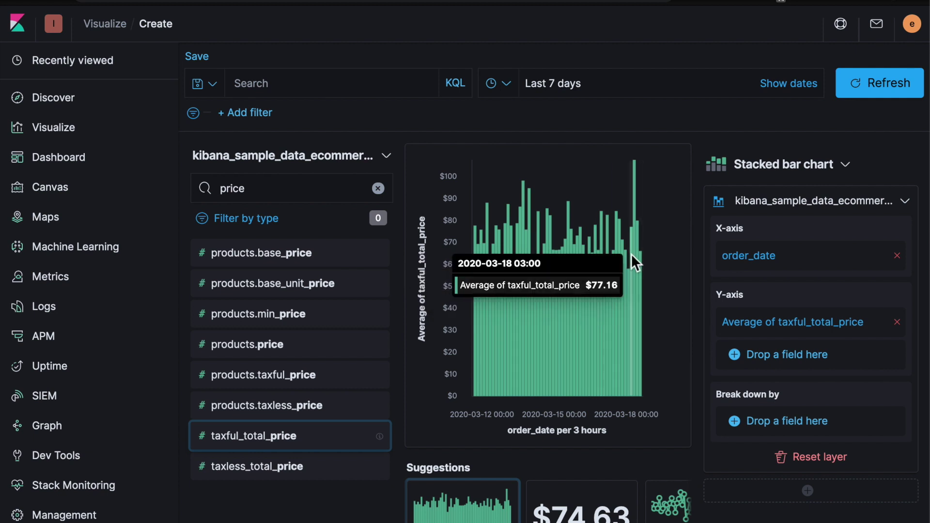
{"action": "left_click", "coordinate": [754, 327]}
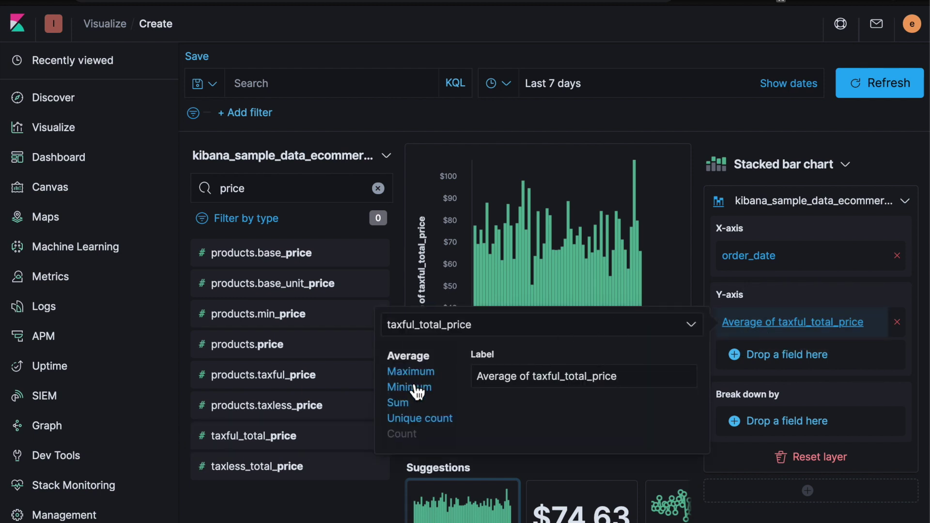
{"action": "left_click", "coordinate": [407, 409]}
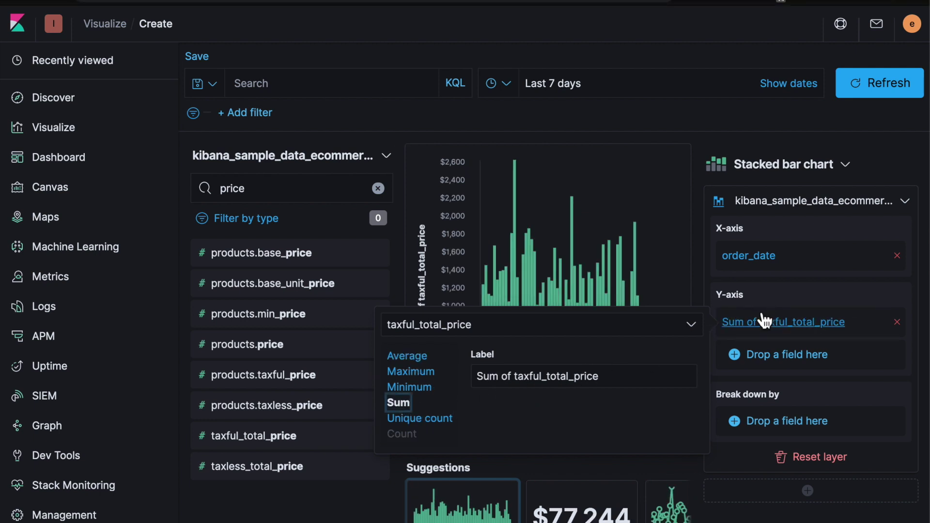
{"action": "left_click", "coordinate": [691, 325]}
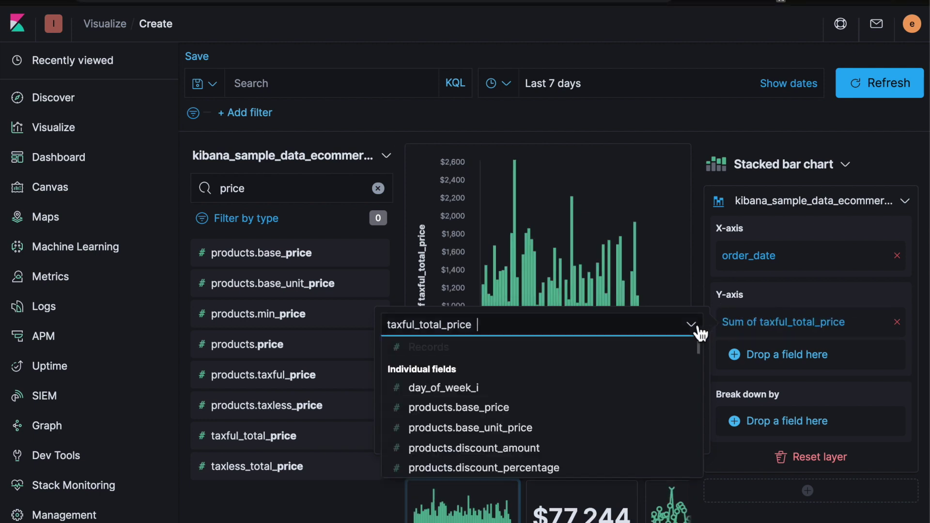
{"action": "left_click", "coordinate": [795, 307]}
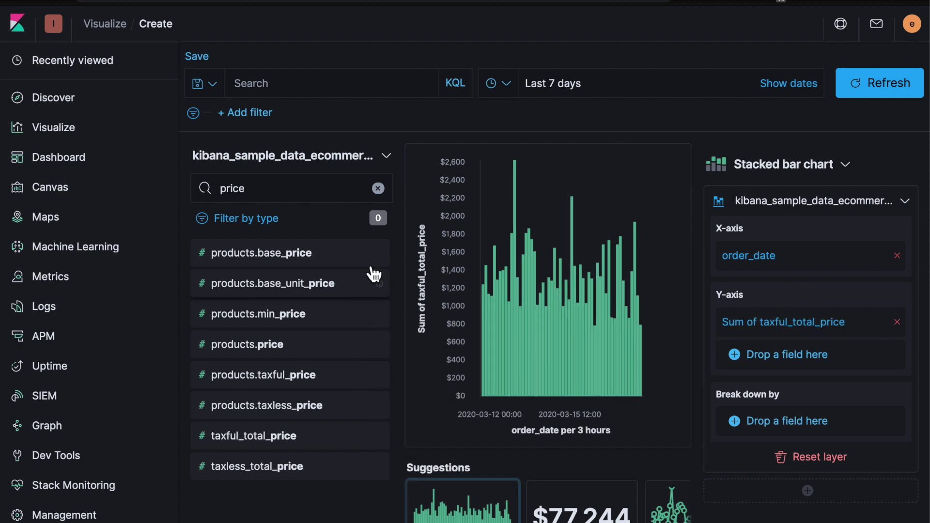
Step: Clear the price search, show string fields, and break the chart down by customer_gender
{"action": "left_click", "coordinate": [257, 189]}
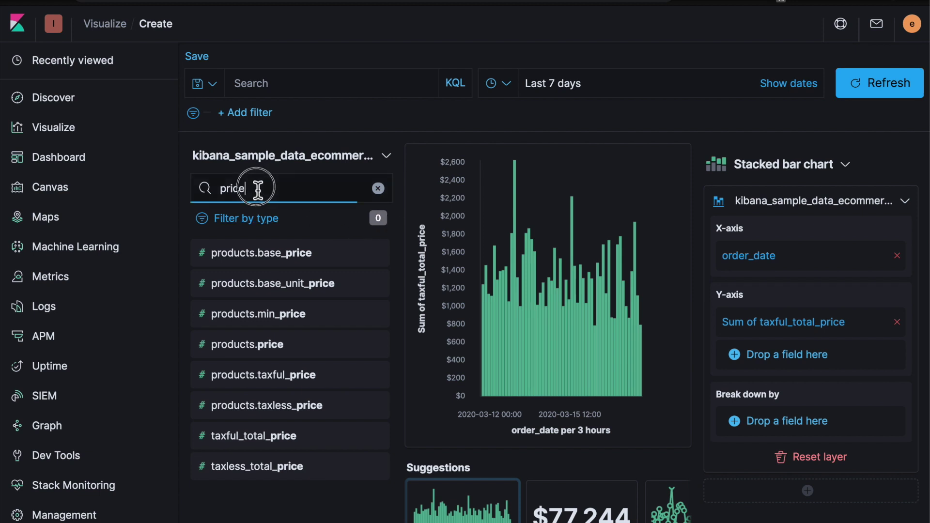
{"action": "double_click", "coordinate": [226, 188]}
{"action": "key", "text": "BackSpace"}
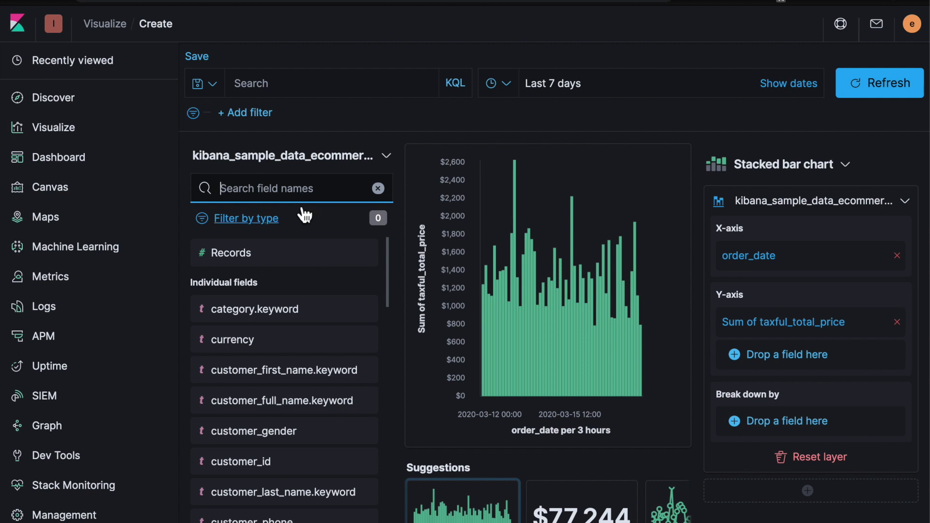
{"action": "left_click", "coordinate": [264, 223]}
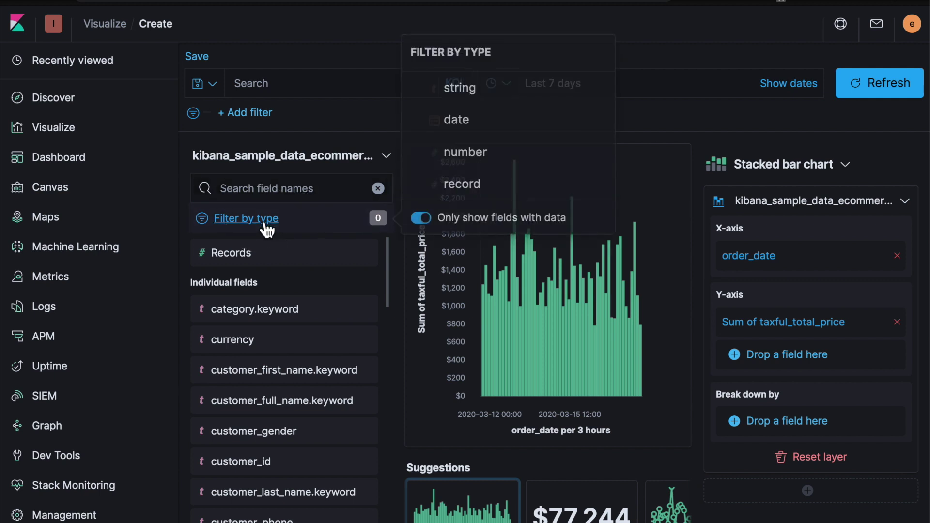
{"action": "left_click", "coordinate": [459, 90]}
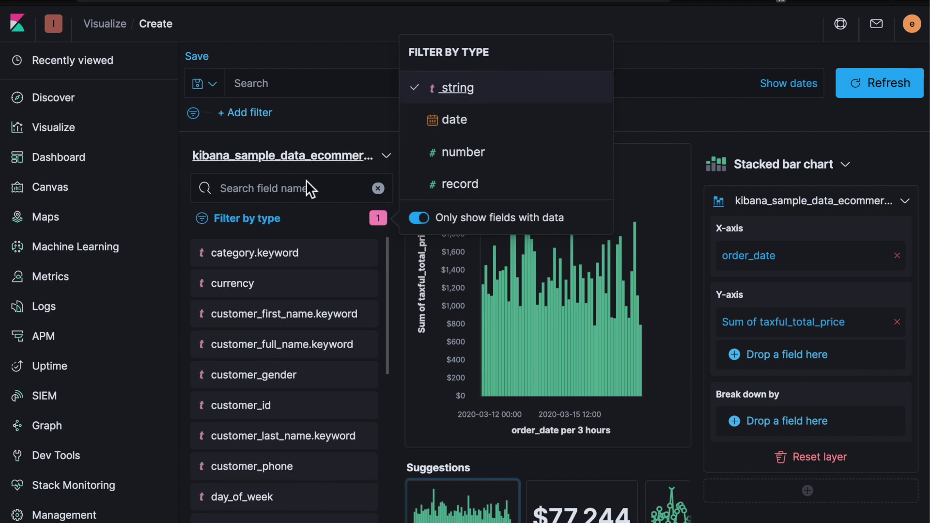
{"action": "left_click", "coordinate": [268, 220]}
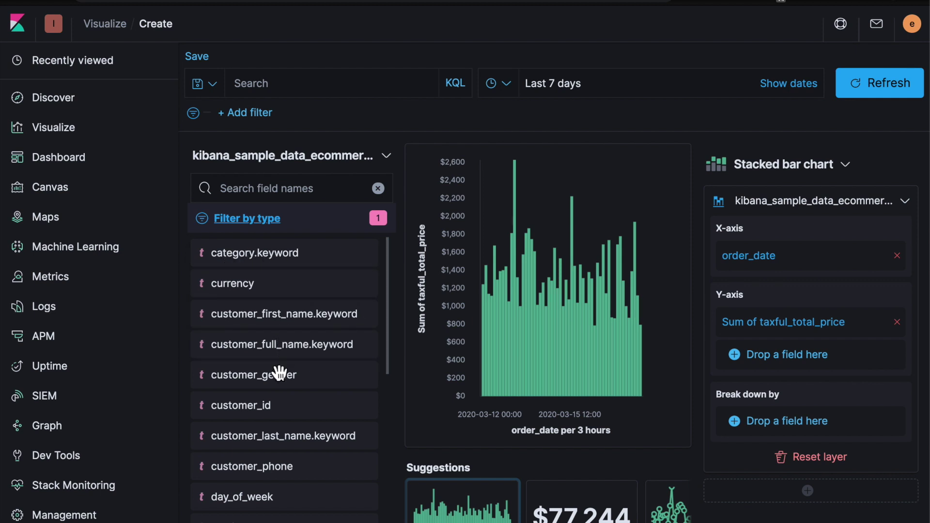
{"action": "left_click_drag", "start_coordinate": [258, 385], "coordinate": [568, 363]}
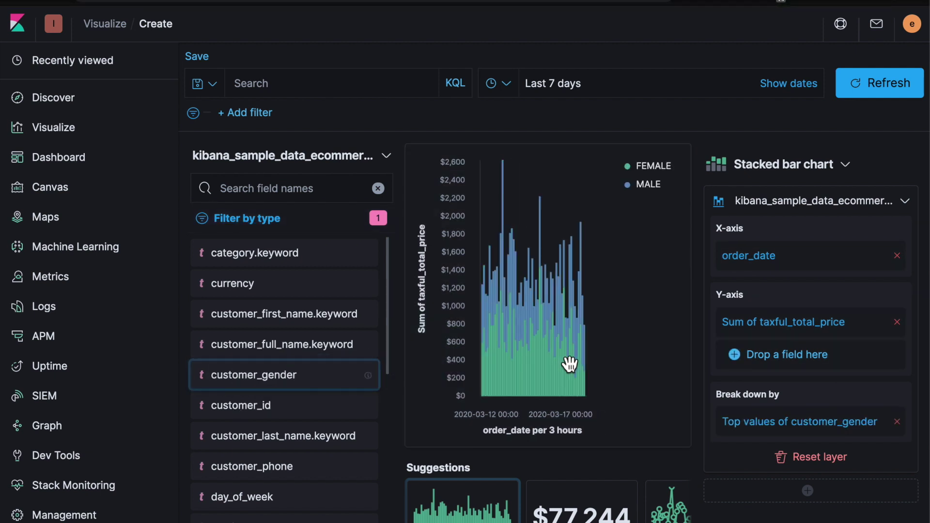
{"action": "mouse_move", "coordinate": [583, 354]}
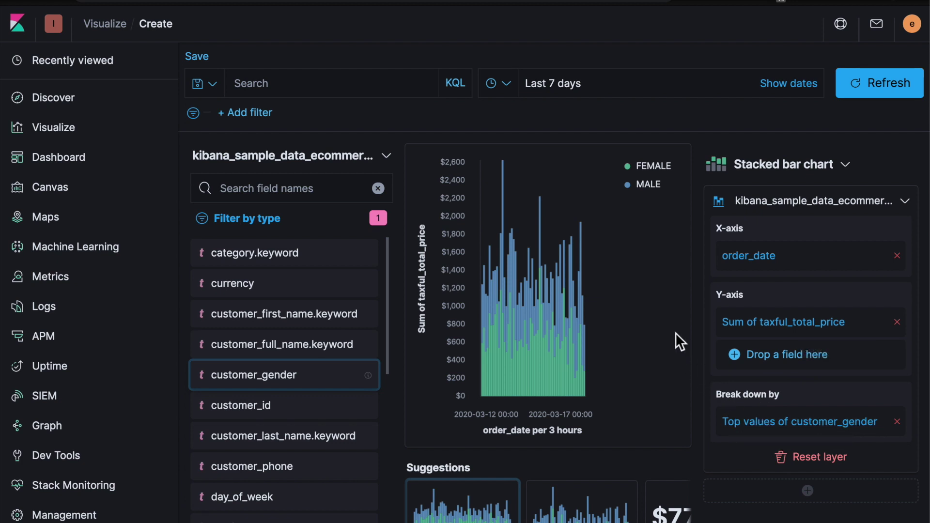
Step: Preview the gender split as a table, then switch the chart to Stacked area
{"action": "scroll", "coordinate": [646, 498], "scroll_direction": "right", "scroll_amount": 5}
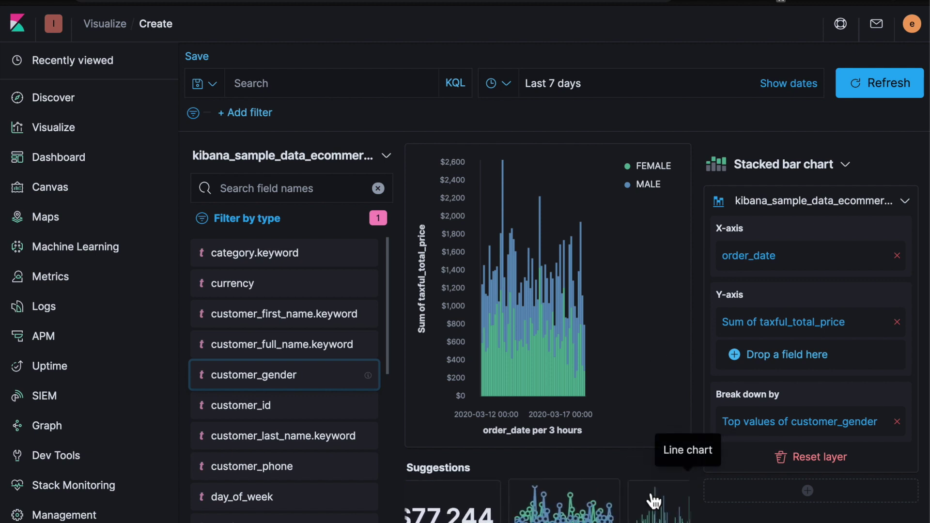
{"action": "left_click", "coordinate": [642, 518]}
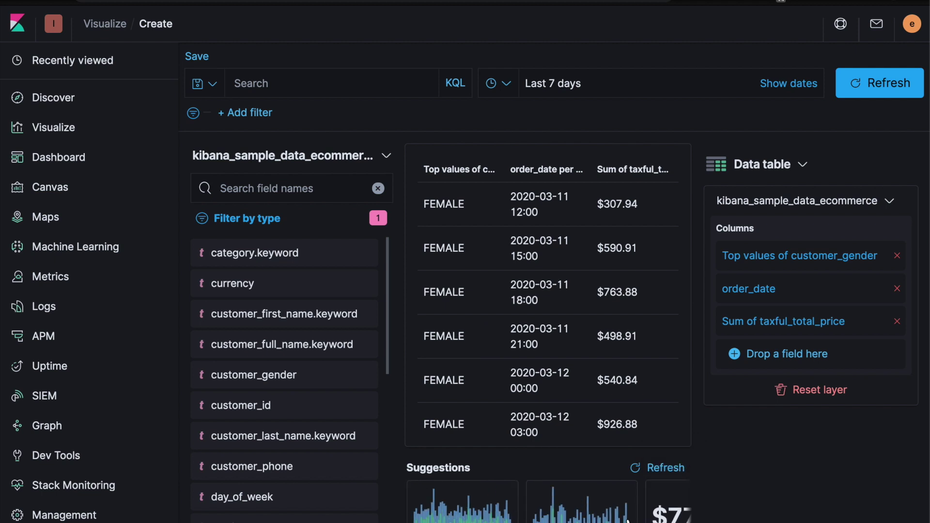
{"action": "left_click", "coordinate": [815, 171]}
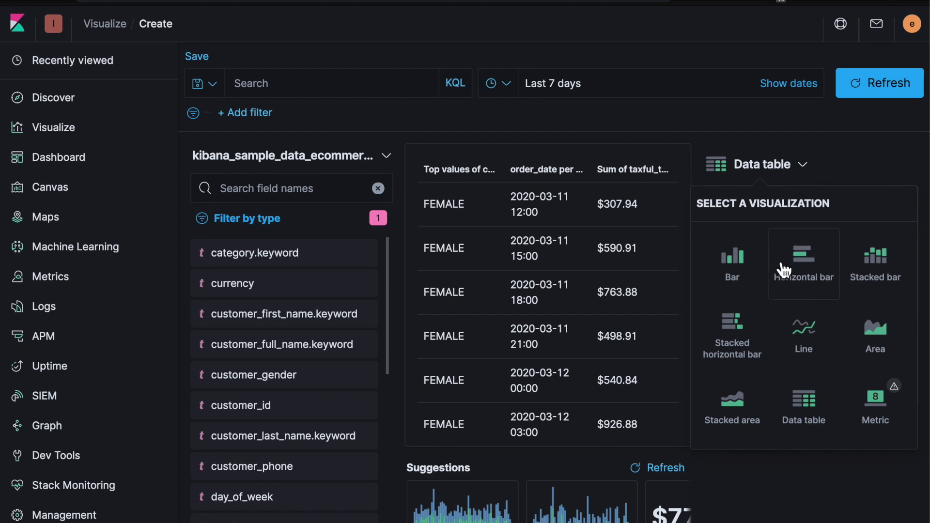
{"action": "left_click", "coordinate": [741, 408]}
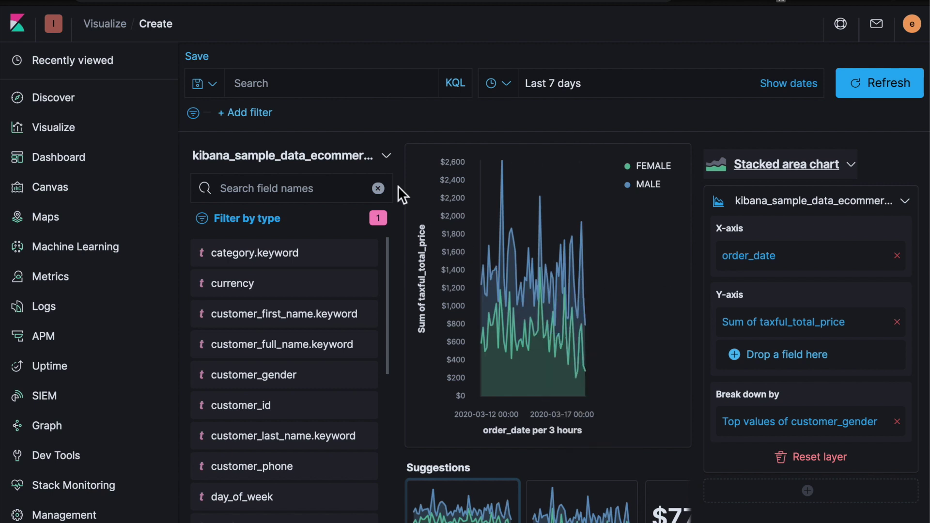
Step: Save the Lens stacked area chart with the title 'Total By Gender over time'
{"action": "left_click", "coordinate": [197, 57]}
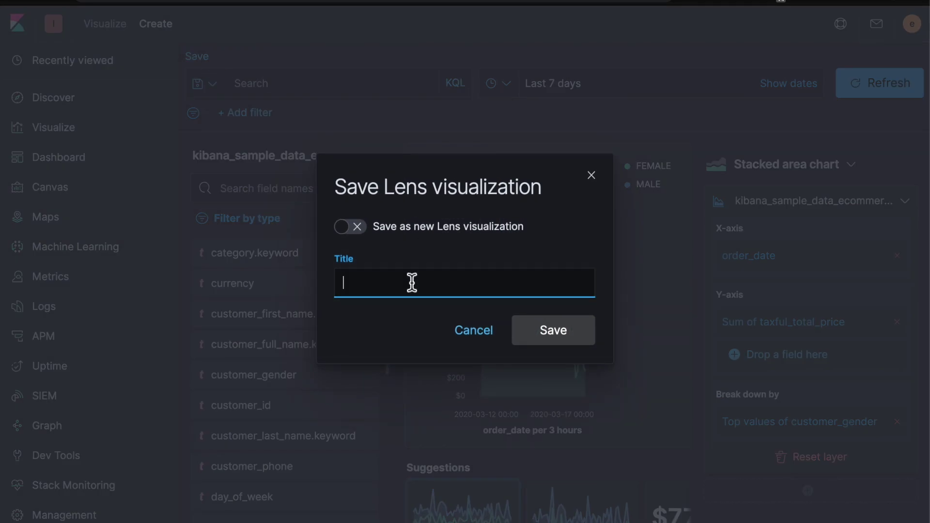
{"action": "type", "text": "Total By Gender over time"}
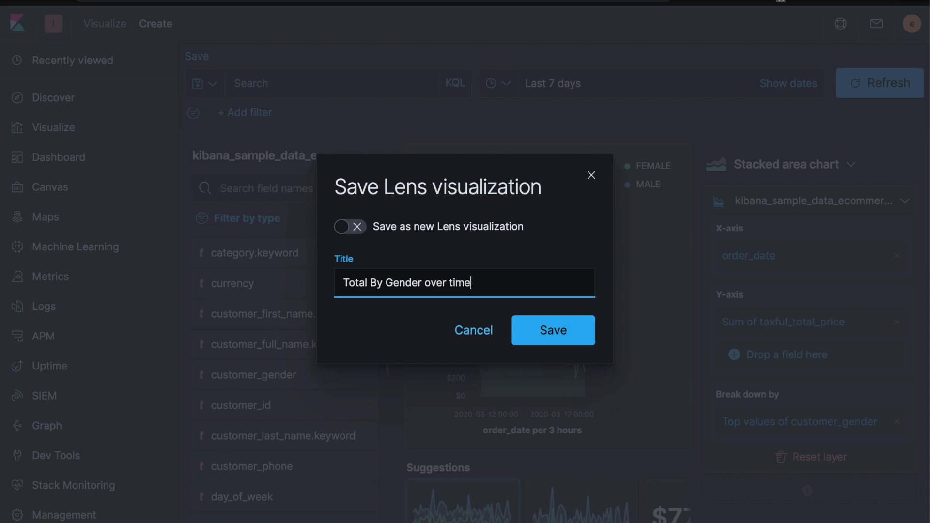
{"action": "left_click", "coordinate": [565, 336]}
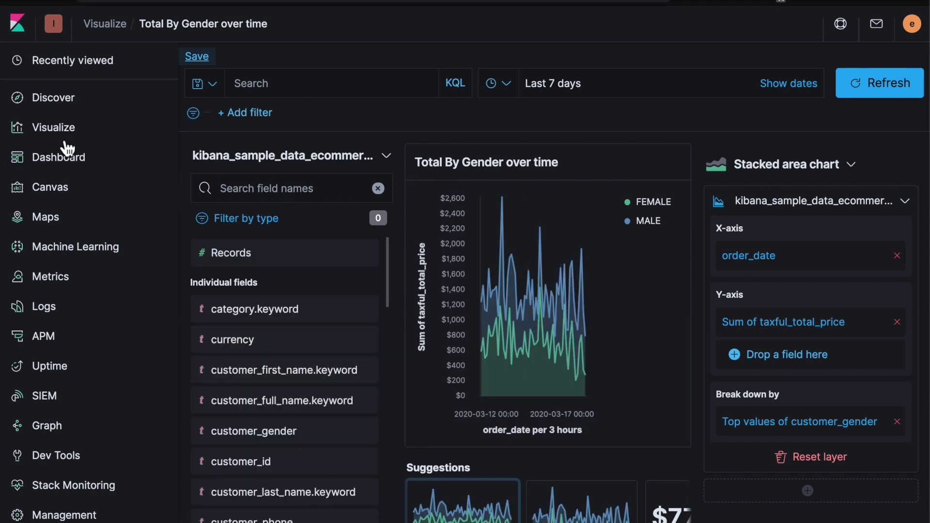
Step: Open [eCommerce] Revenue Dashboard in edit mode and add the 'Total By Gender over time' panel
{"action": "left_click", "coordinate": [71, 161]}
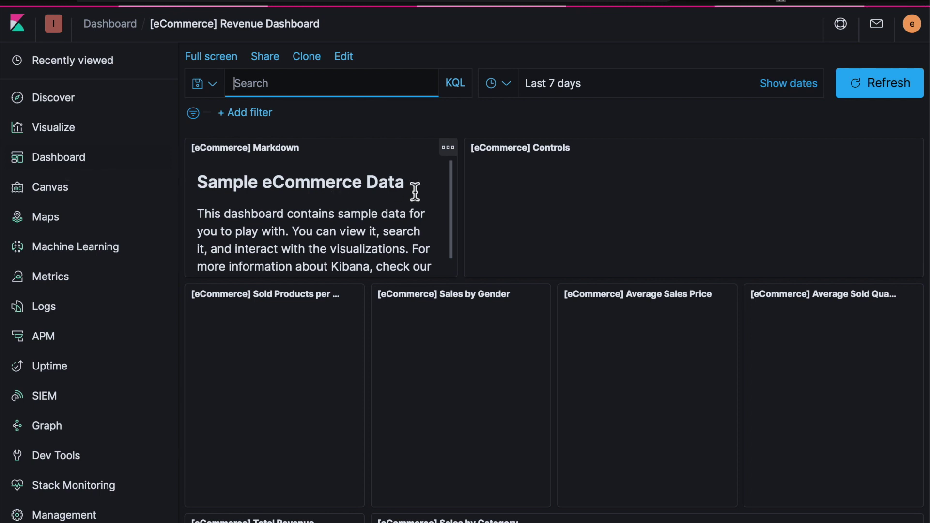
{"action": "left_click", "coordinate": [344, 58]}
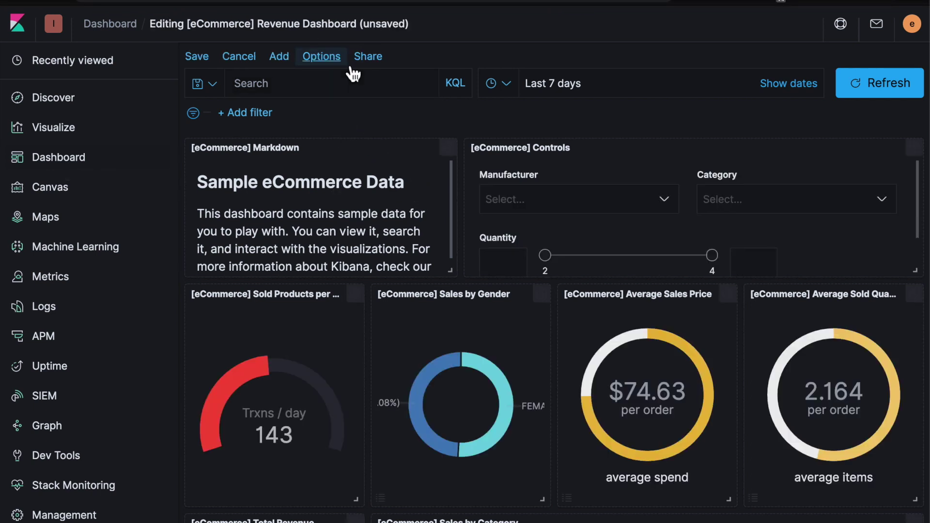
{"action": "left_click", "coordinate": [279, 57]}
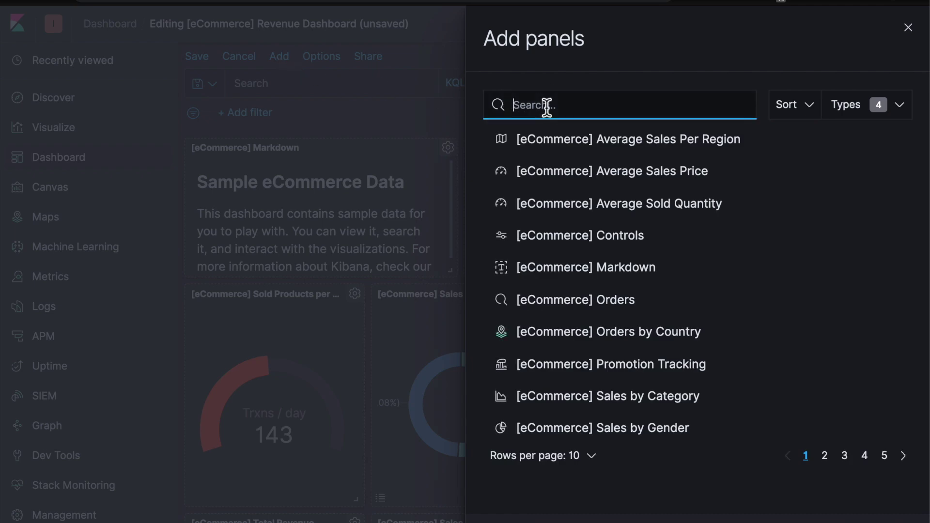
{"action": "type", "text": "to"}
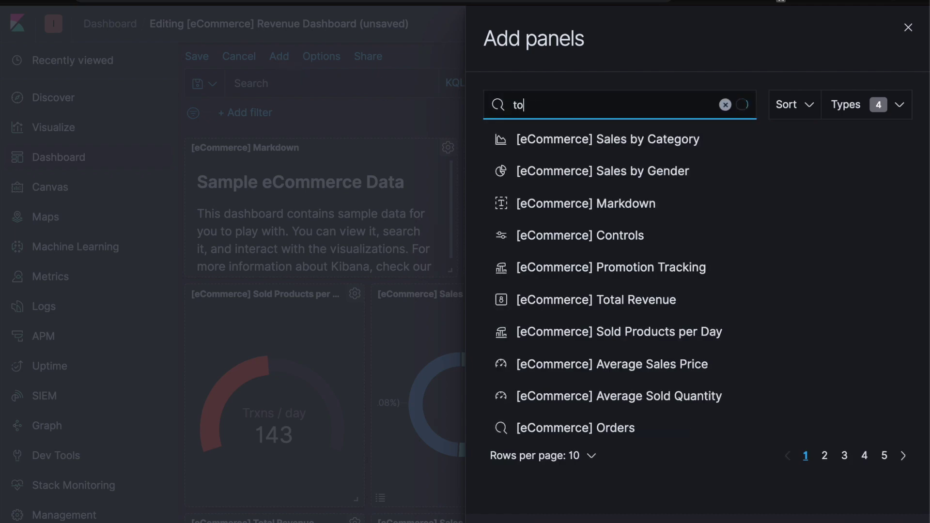
{"action": "type", "text": "tal"}
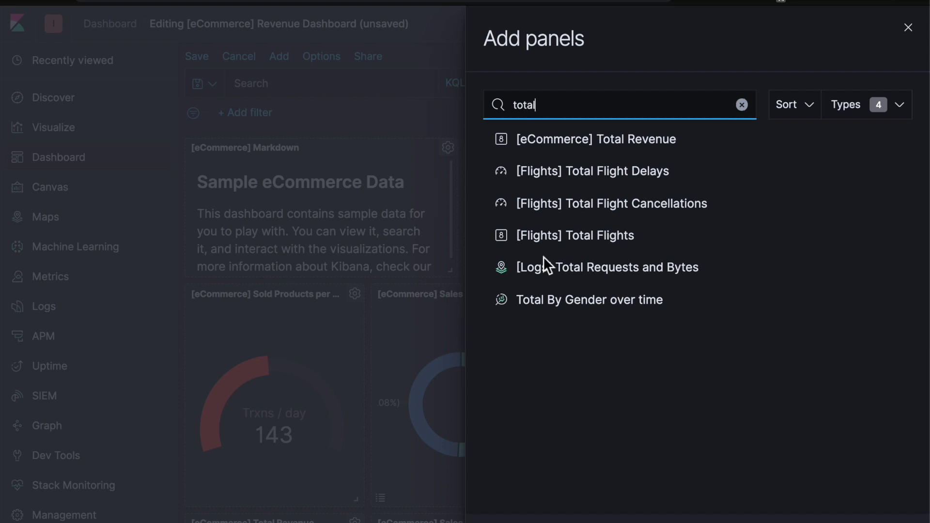
{"action": "left_click", "coordinate": [597, 310]}
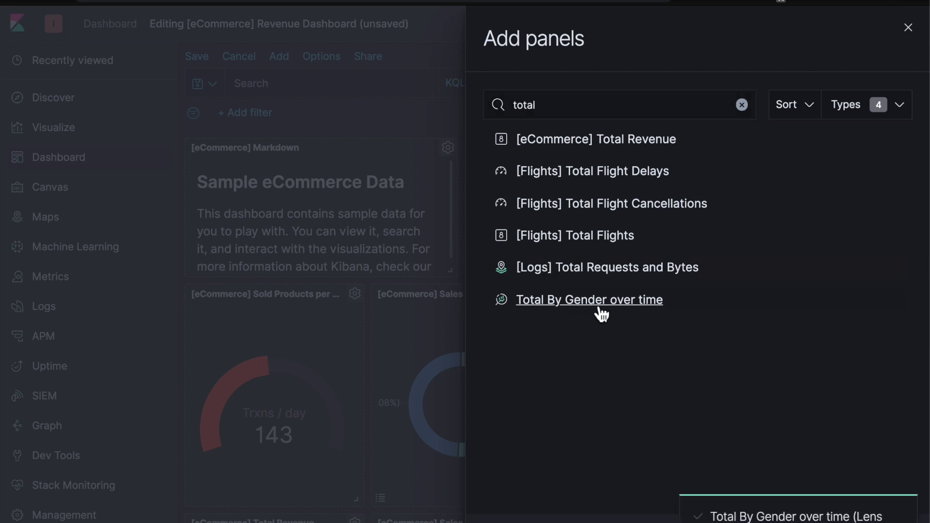
{"action": "left_click", "coordinate": [909, 27]}
Step: Move the 'Total By Gender over time' panel below Markdown and stretch it to full width
{"action": "scroll", "coordinate": [499, 314], "scroll_direction": "down", "scroll_amount": 20}
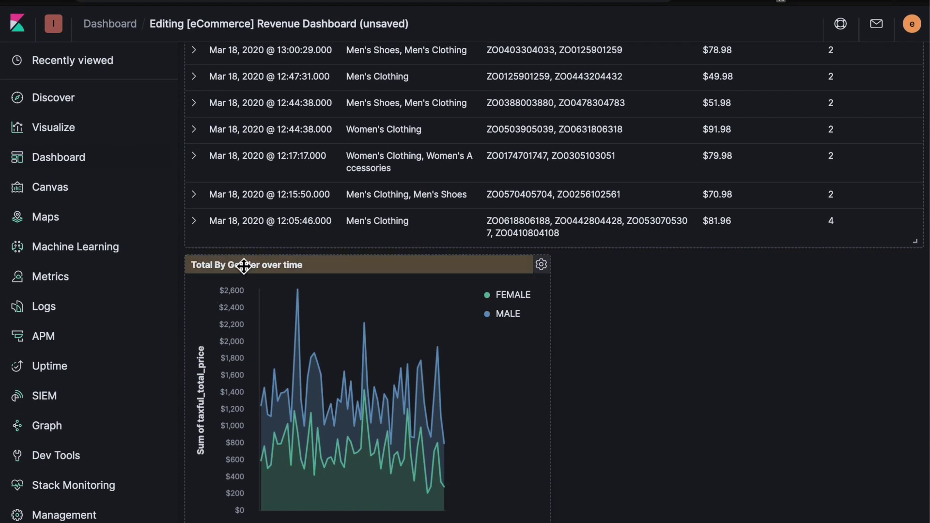
{"action": "left_click_drag", "start_coordinate": [285, 272], "coordinate": [322, 63]}
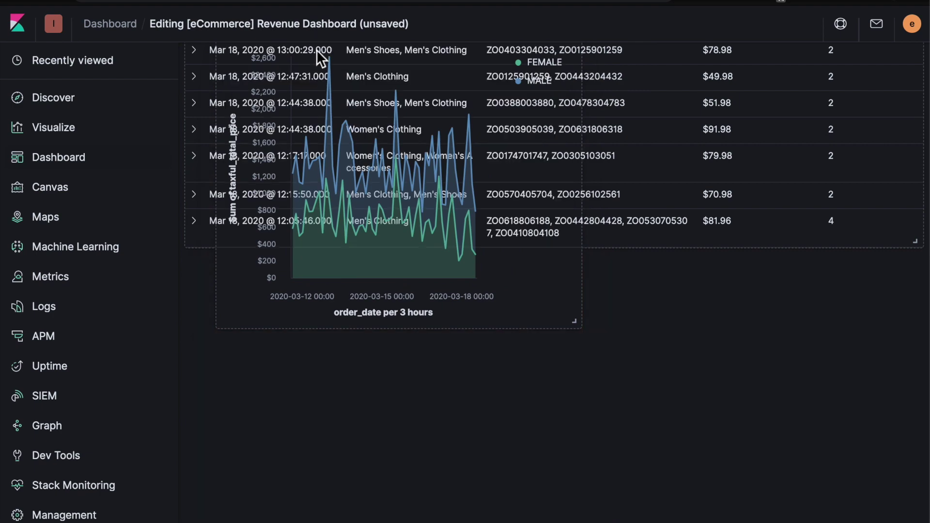
{"action": "left_click_drag", "start_coordinate": [245, 265], "coordinate": [223, 289]}
{"action": "scroll", "coordinate": [624, 345], "scroll_direction": "down", "scroll_amount": 2}
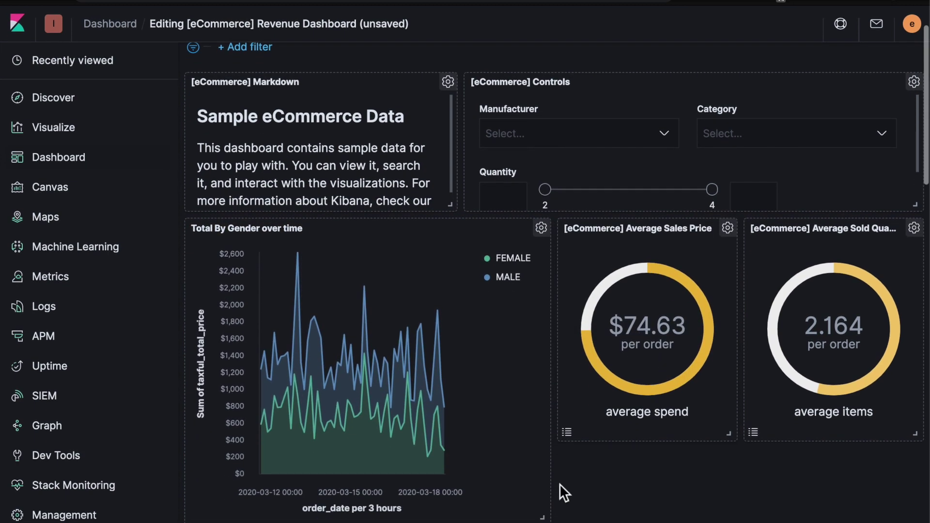
{"action": "left_click_drag", "start_coordinate": [544, 518], "coordinate": [916, 516]}
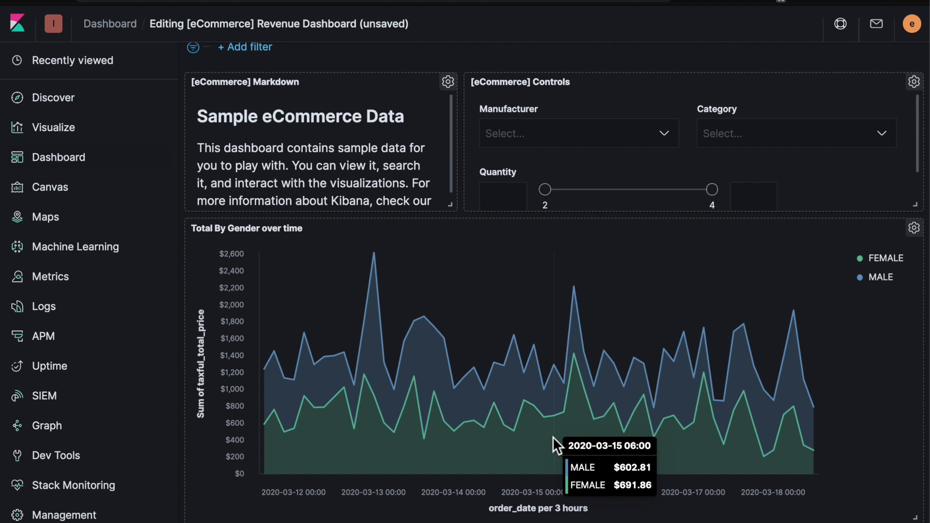
{"action": "scroll", "coordinate": [571, 425], "scroll_direction": "down", "scroll_amount": 4}
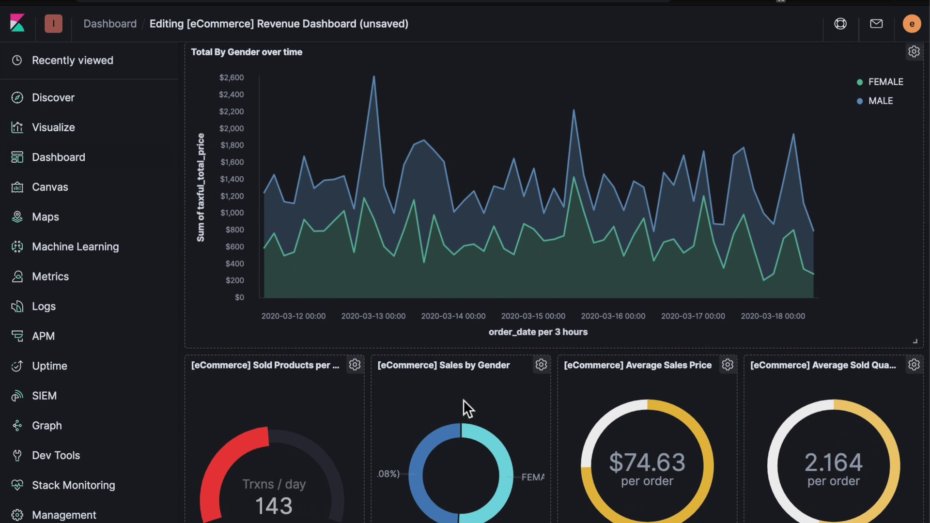
{"action": "scroll", "coordinate": [452, 401], "scroll_direction": "down", "scroll_amount": 4}
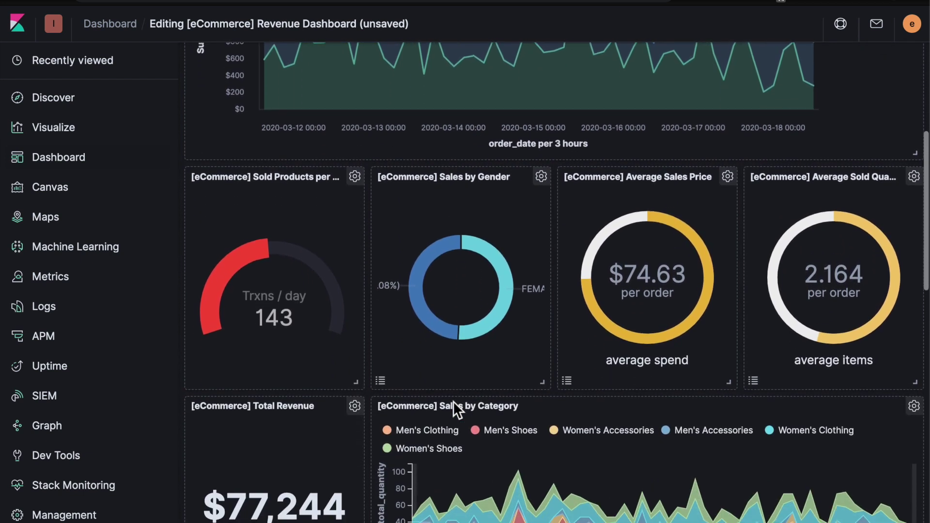
{"action": "scroll", "coordinate": [453, 404], "scroll_direction": "down", "scroll_amount": 1}
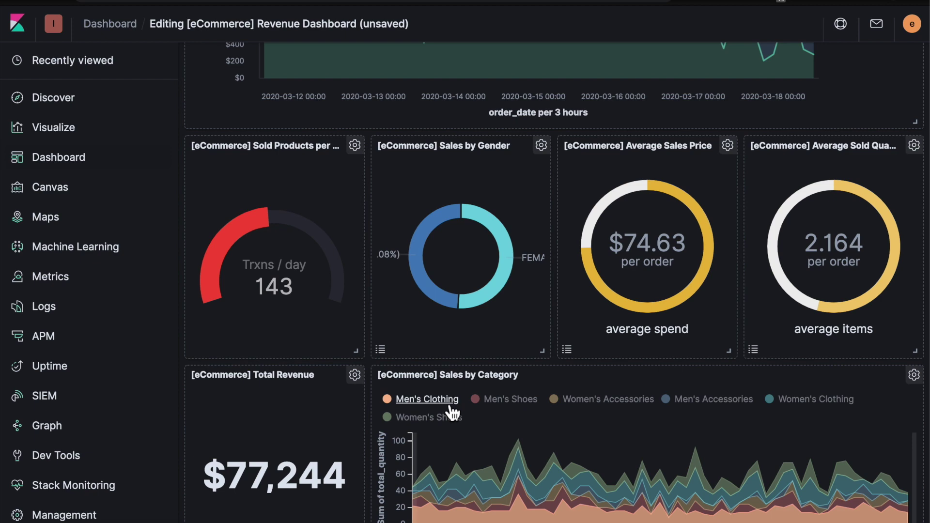
{"action": "scroll", "coordinate": [454, 406], "scroll_direction": "up", "scroll_amount": 8}
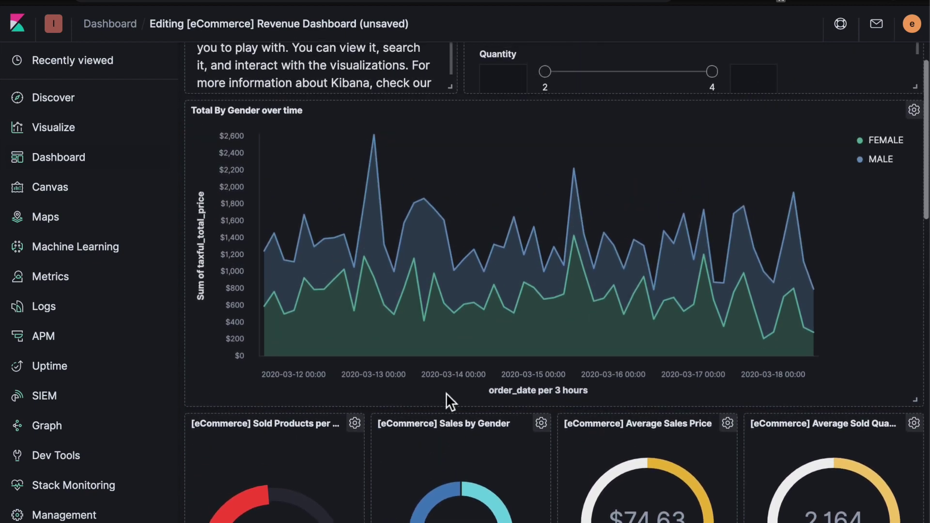
{"action": "scroll", "coordinate": [444, 391], "scroll_direction": "up", "scroll_amount": 1}
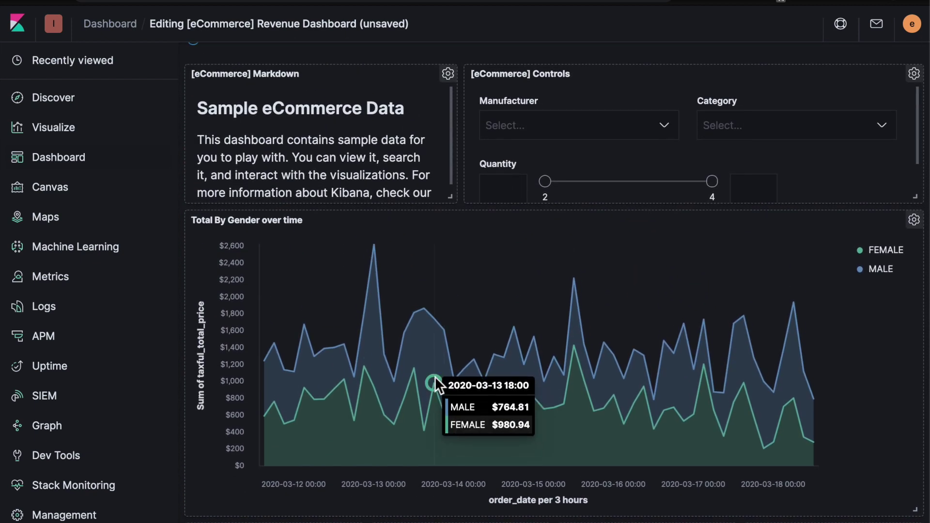
{"action": "scroll", "coordinate": [435, 371], "scroll_direction": "up", "scroll_amount": 2}
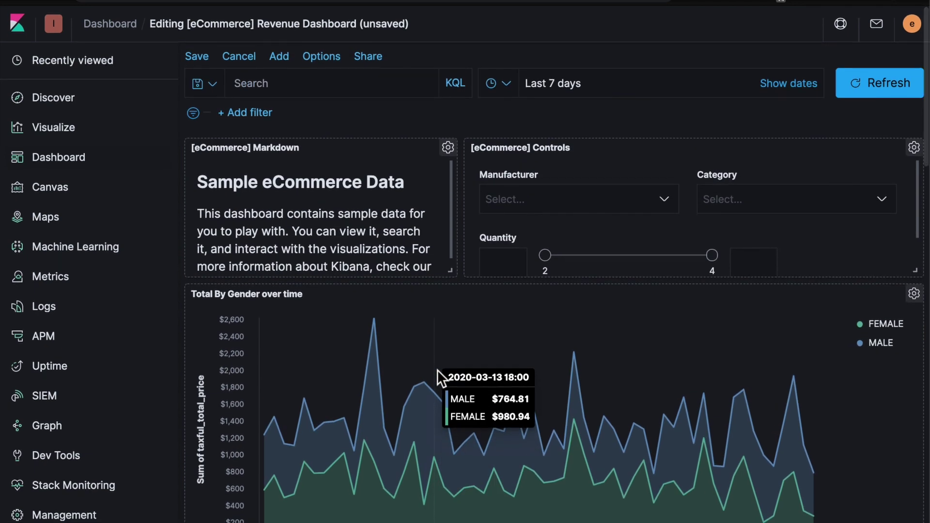